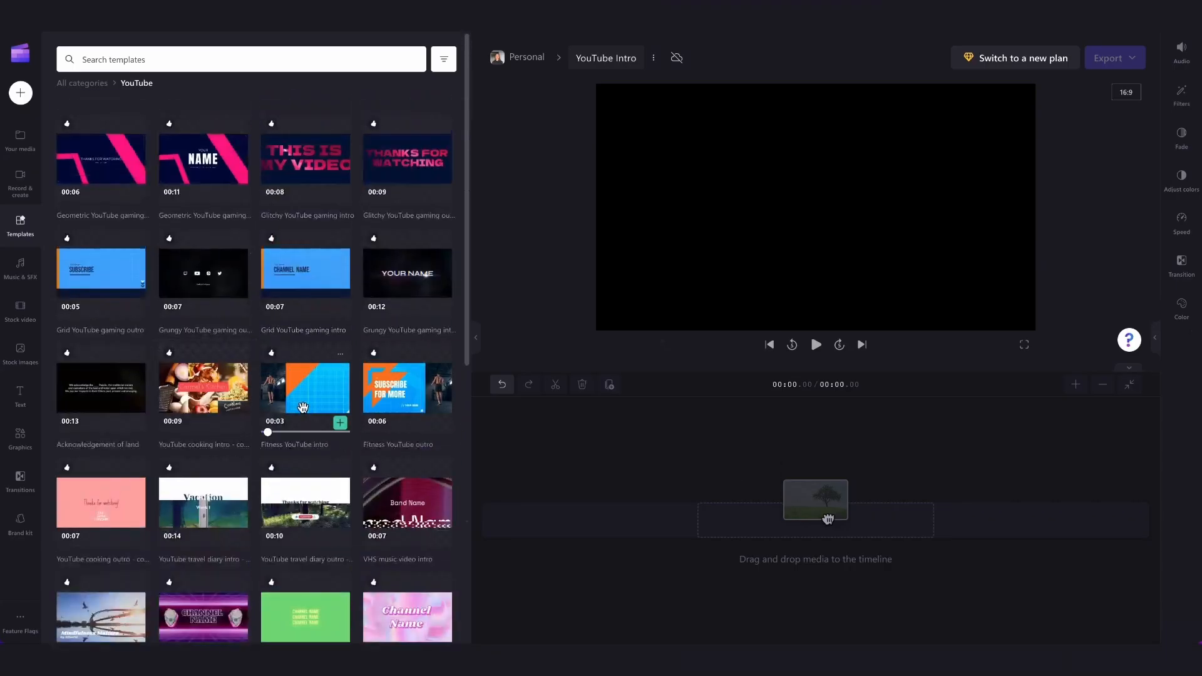
Add the Geometric YouTube gaming intro template to the timeline and narrow the template library to enlarge the workspace.
mouse_move(303, 384)
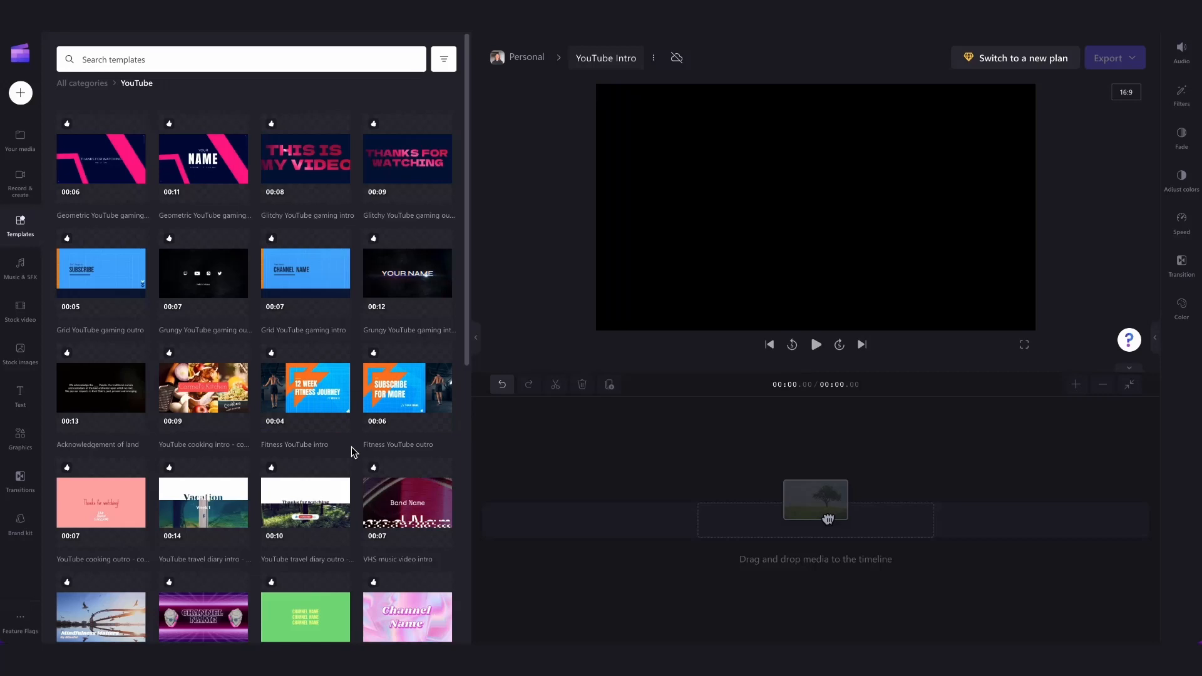
mouse_move(179, 157)
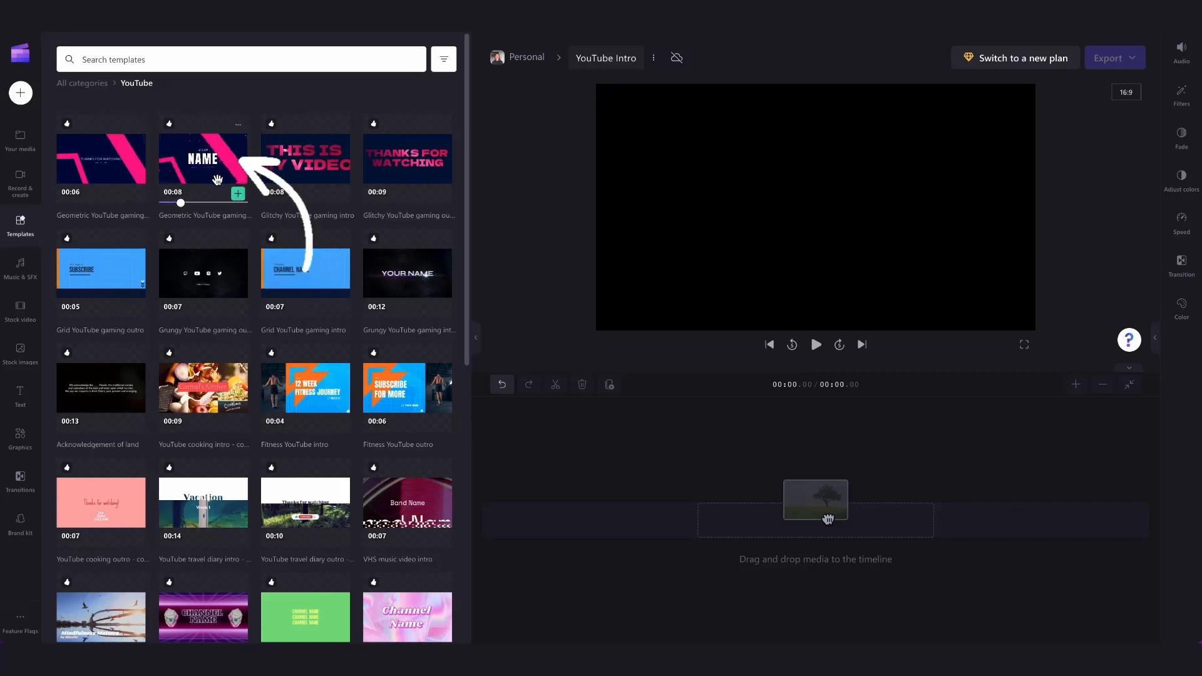
left_click(239, 195)
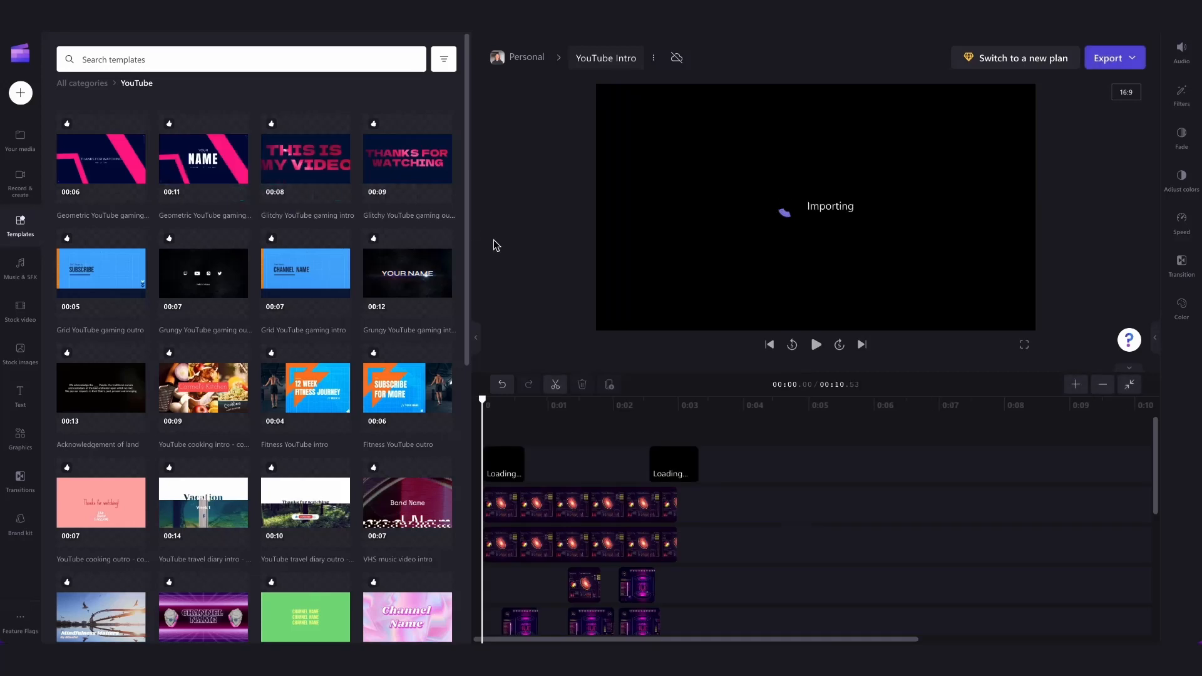
left_click_drag(471, 259, 181, 264)
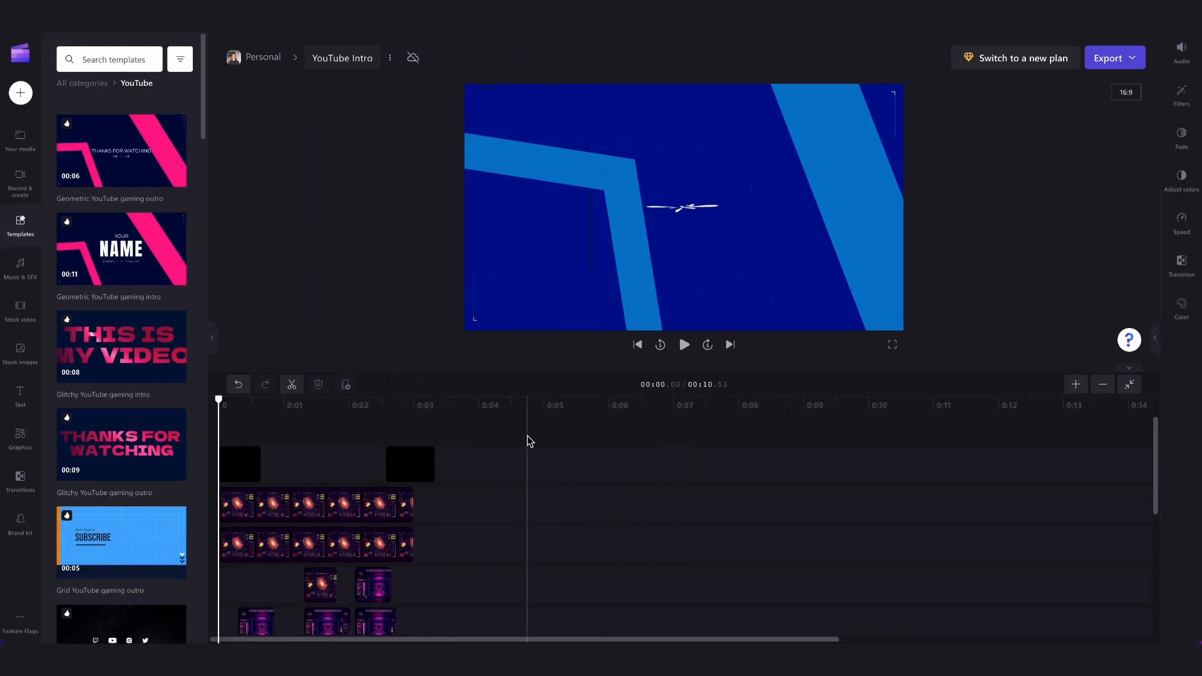
Examine the template's timeline tracks and imported media, and play the preview from the start.
scroll(528, 438, "down", 3)
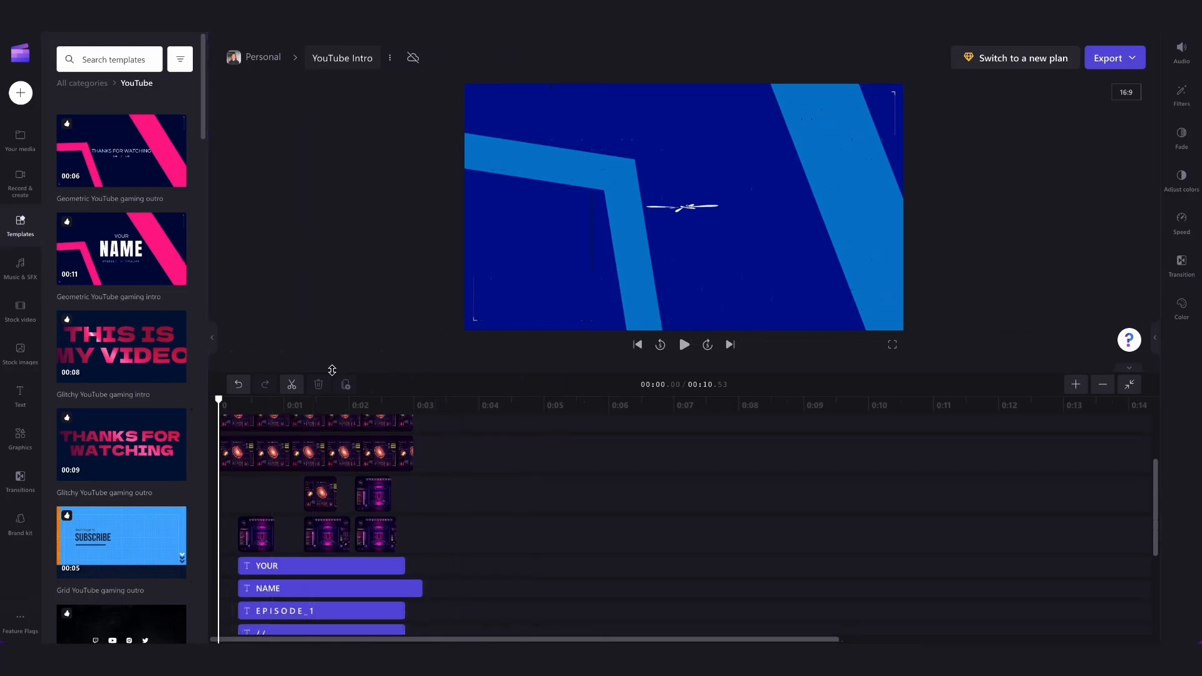
scroll(384, 491, "up", 2)
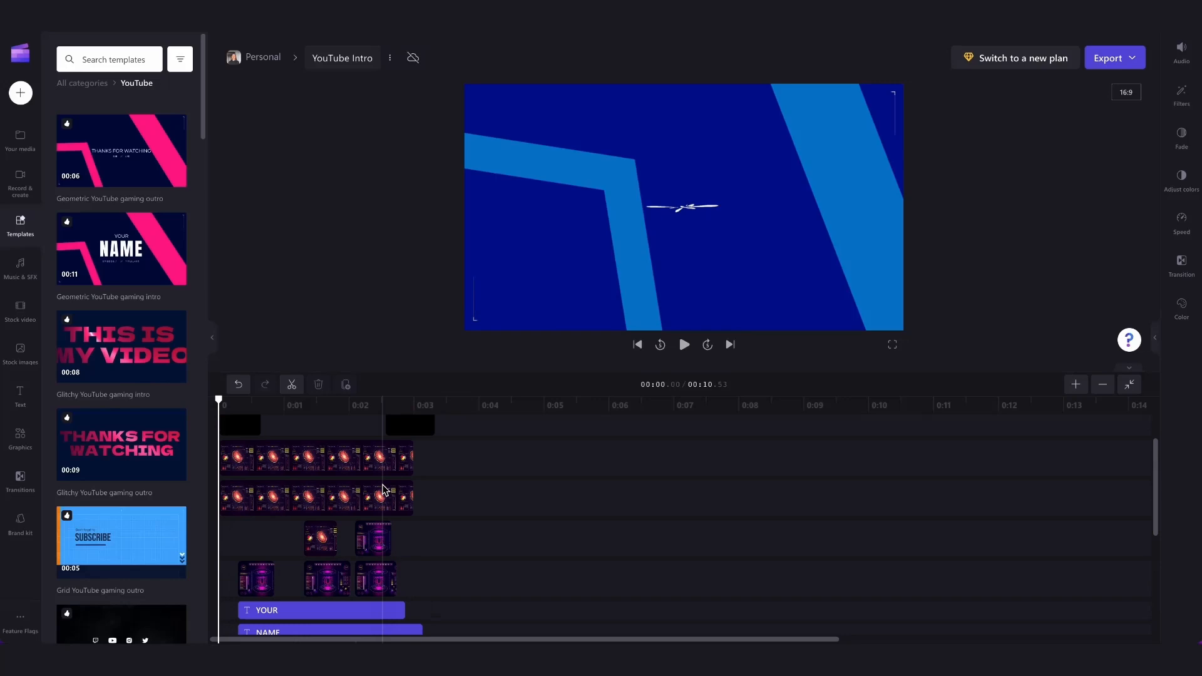
scroll(319, 525, "down", 2)
scroll(319, 525, "down", 3)
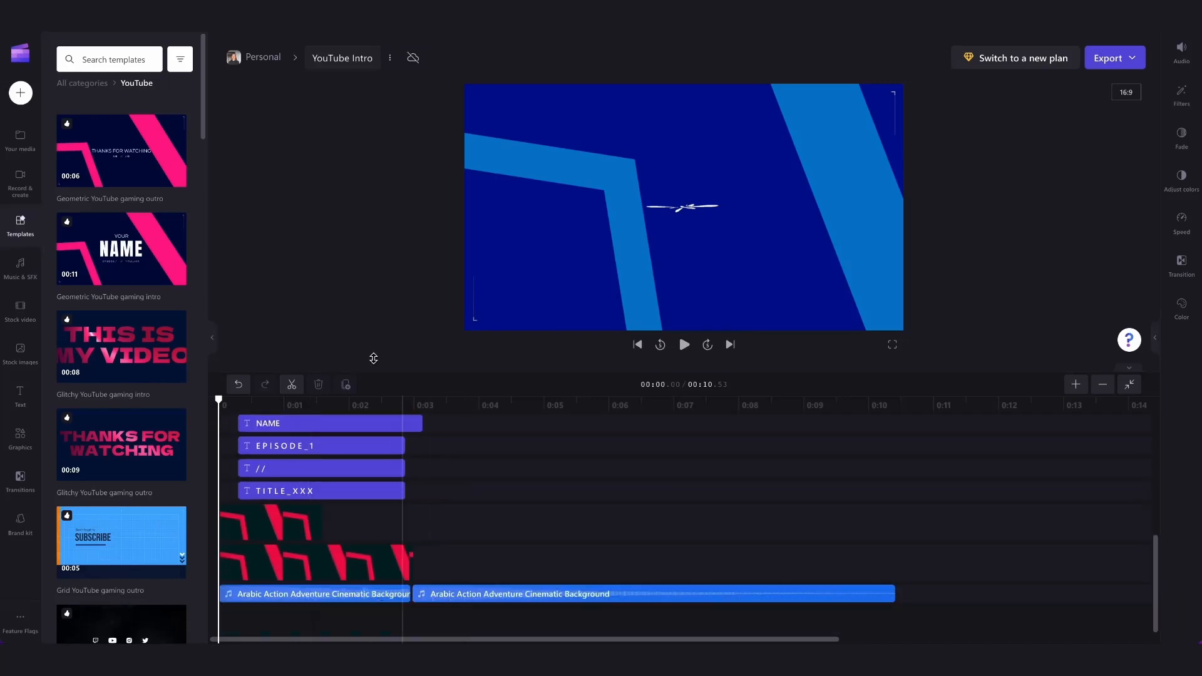
left_click(36, 137)
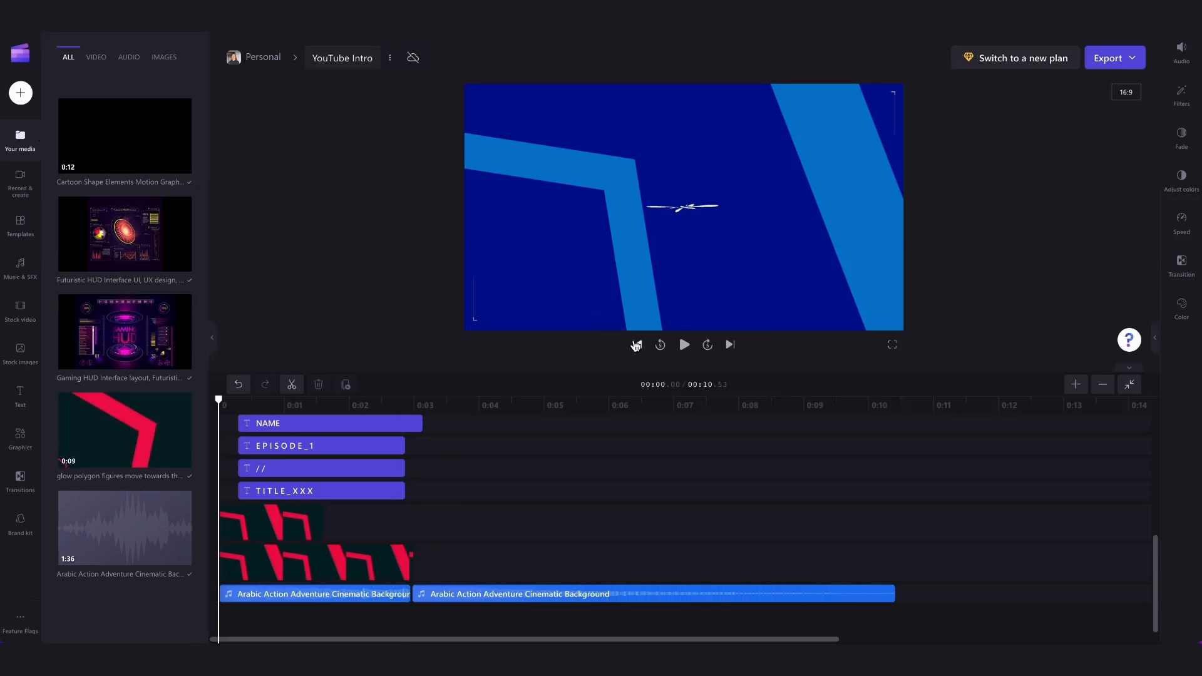
left_click(637, 346)
left_click(686, 345)
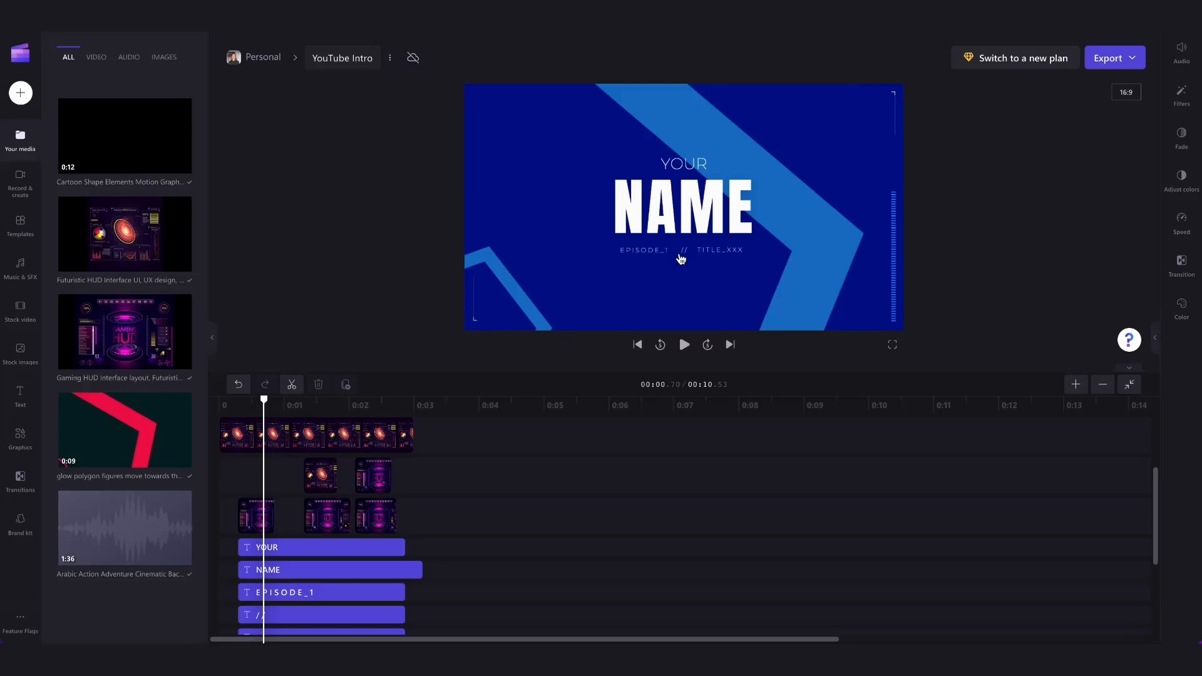
Select the YOUR title on the timeline and open its text settings.
scroll(497, 476, "down", 3)
scroll(497, 473, "down", 1)
scroll(496, 473, "up", 1)
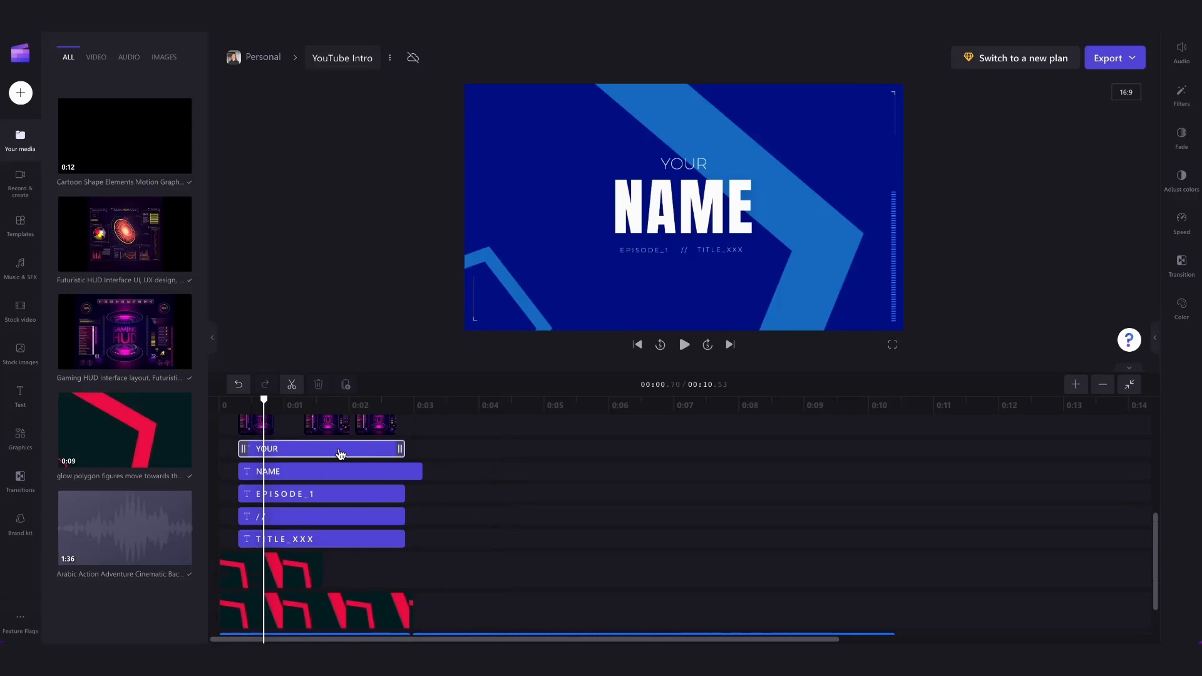
left_click(341, 454)
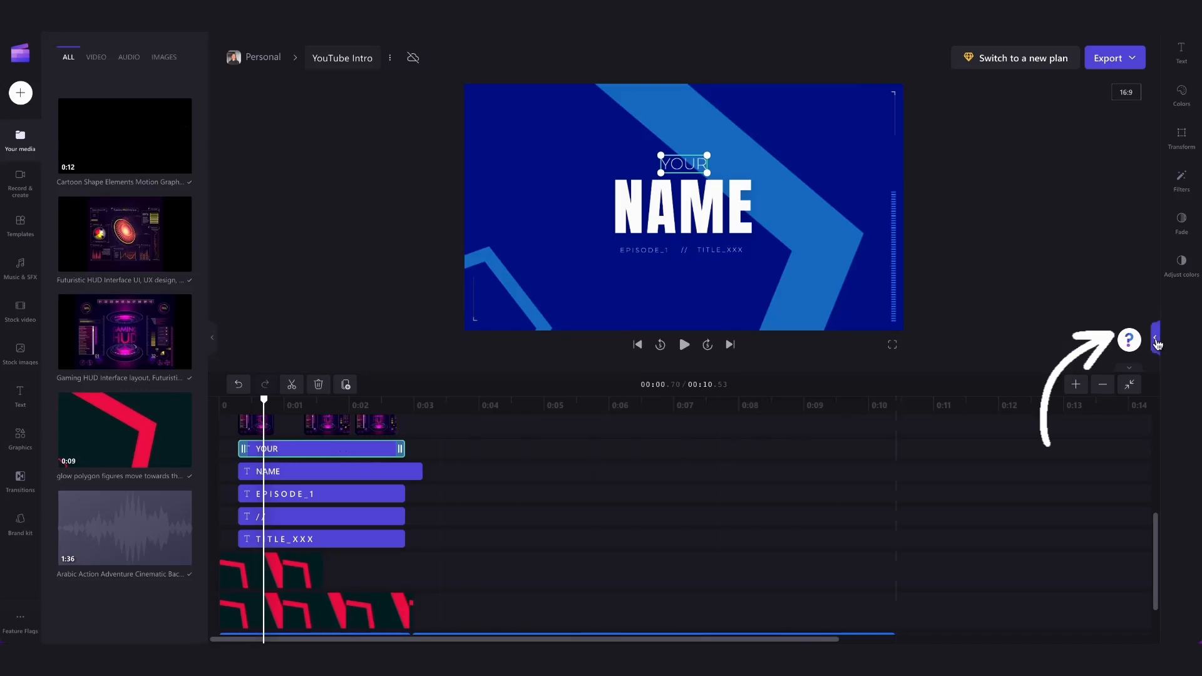
left_click(1156, 343)
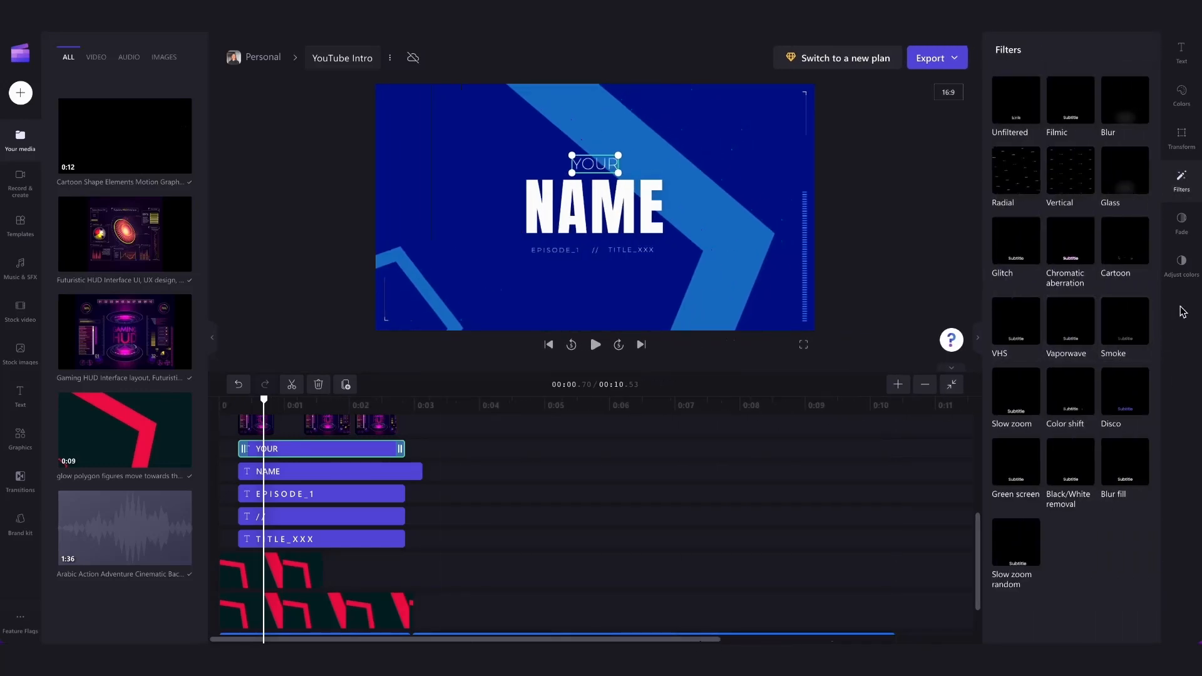
left_click(1182, 53)
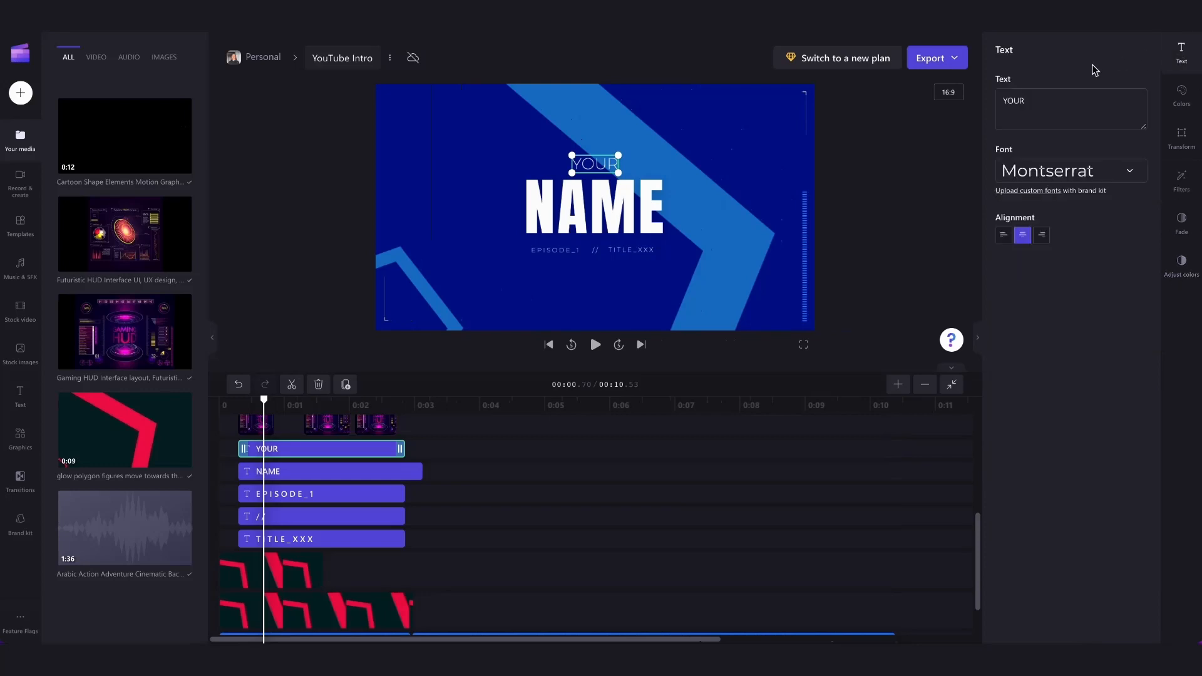
Try the Shrikhand and Dela Gothic One fonts on the YOUR title and restore Montserrat.
left_click_drag(1026, 102, 1003, 102)
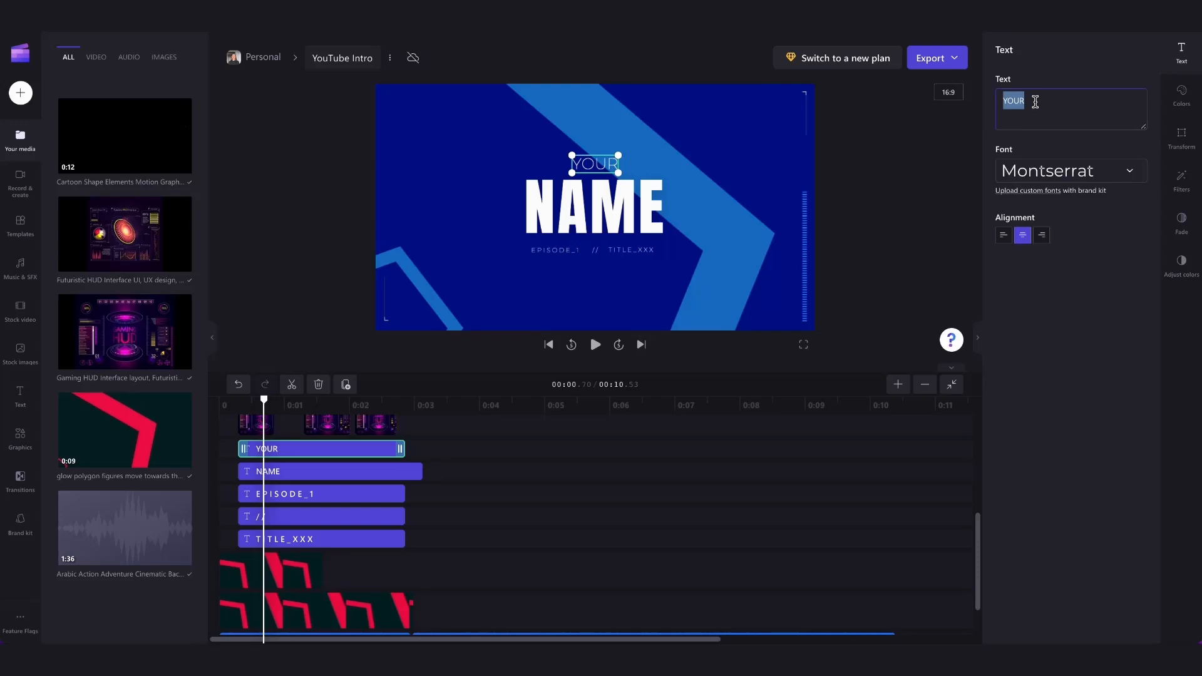
left_click(1035, 101)
left_click(1129, 169)
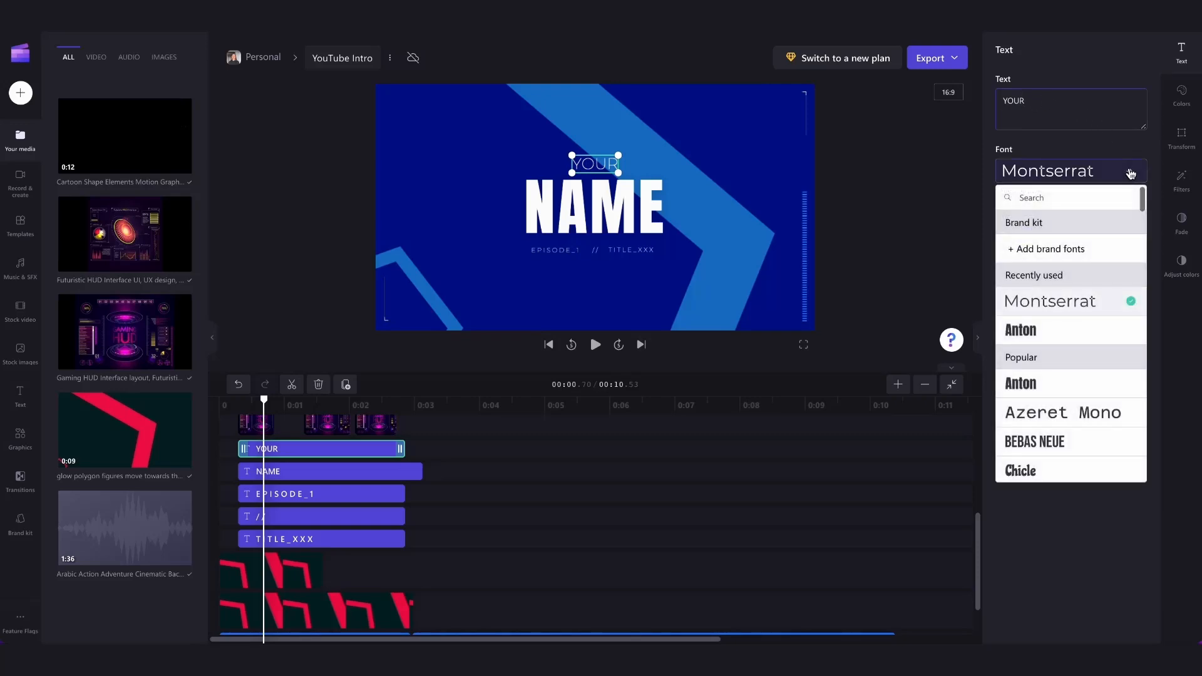
scroll(1088, 317, "down", 4)
scroll(1089, 325, "down", 4)
left_click(1087, 280)
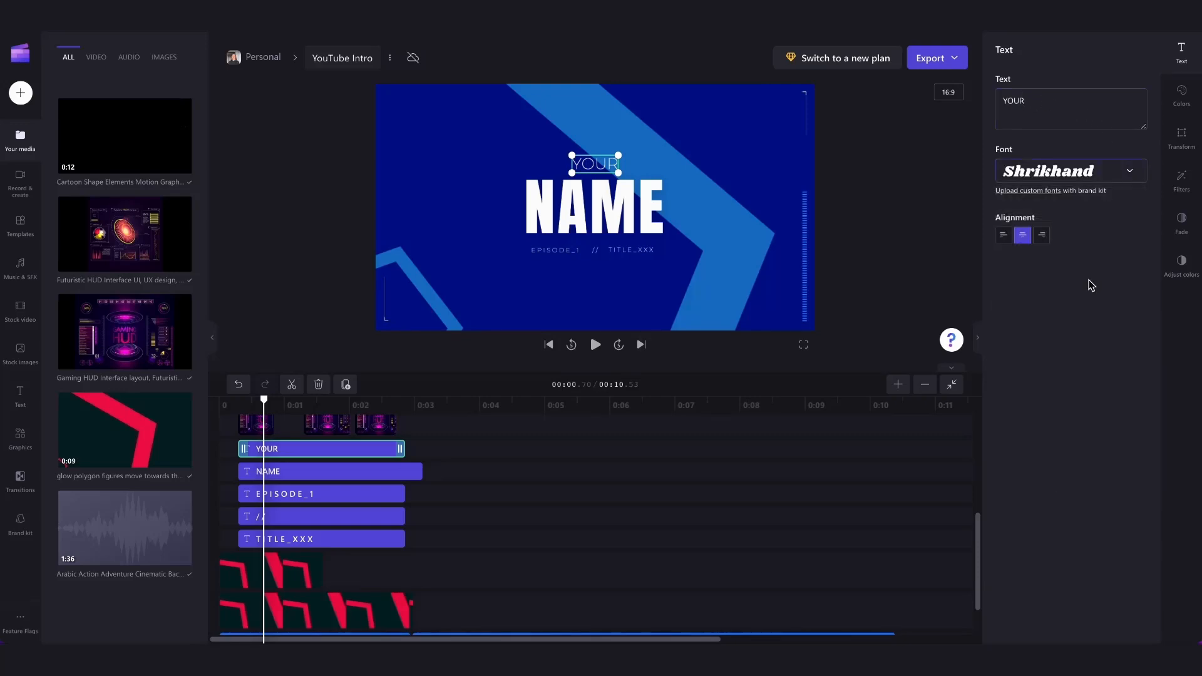
scroll(1082, 344, "down", 2)
left_click(1079, 312)
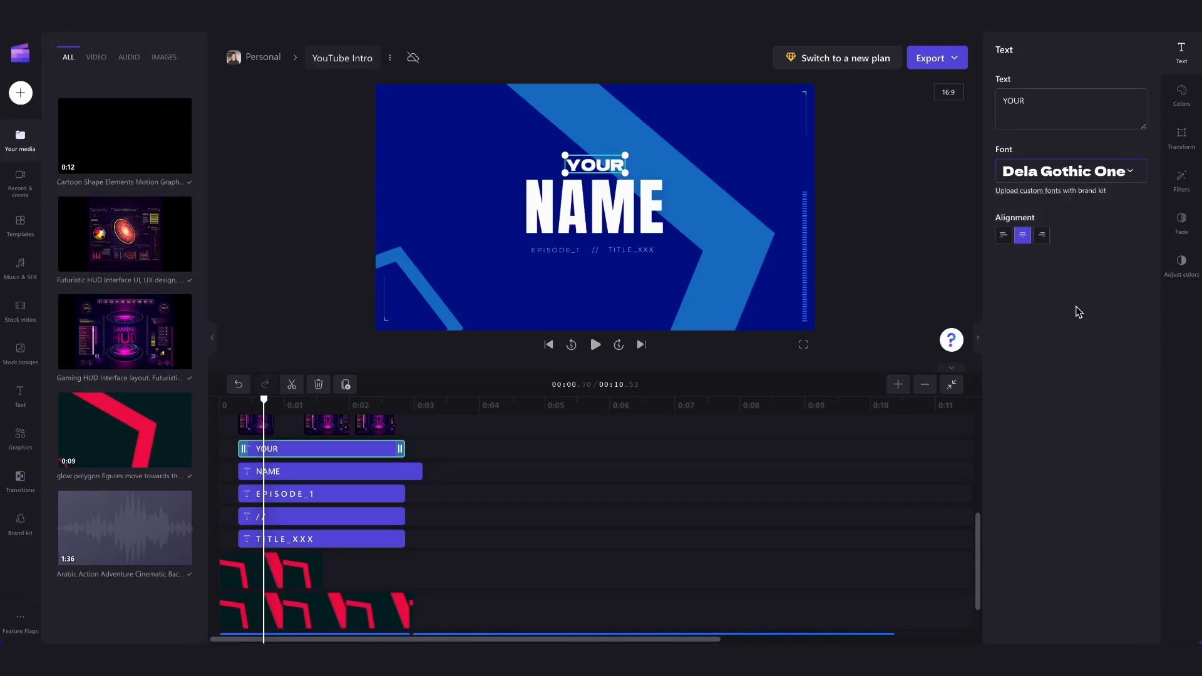
left_click(1099, 181)
left_click(1087, 301)
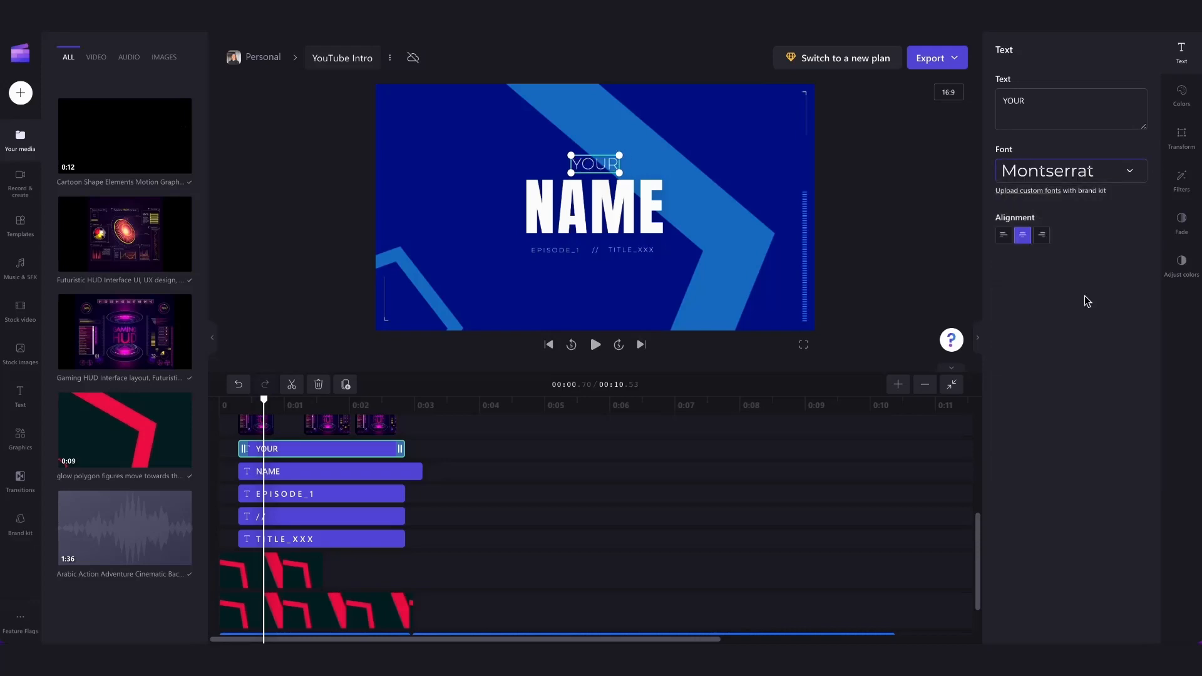
Check the YOUR title's primary color choices, try the pale yellow #FFFDB5 as its background color, and remove that background.
left_click(1182, 95)
left_click(1010, 100)
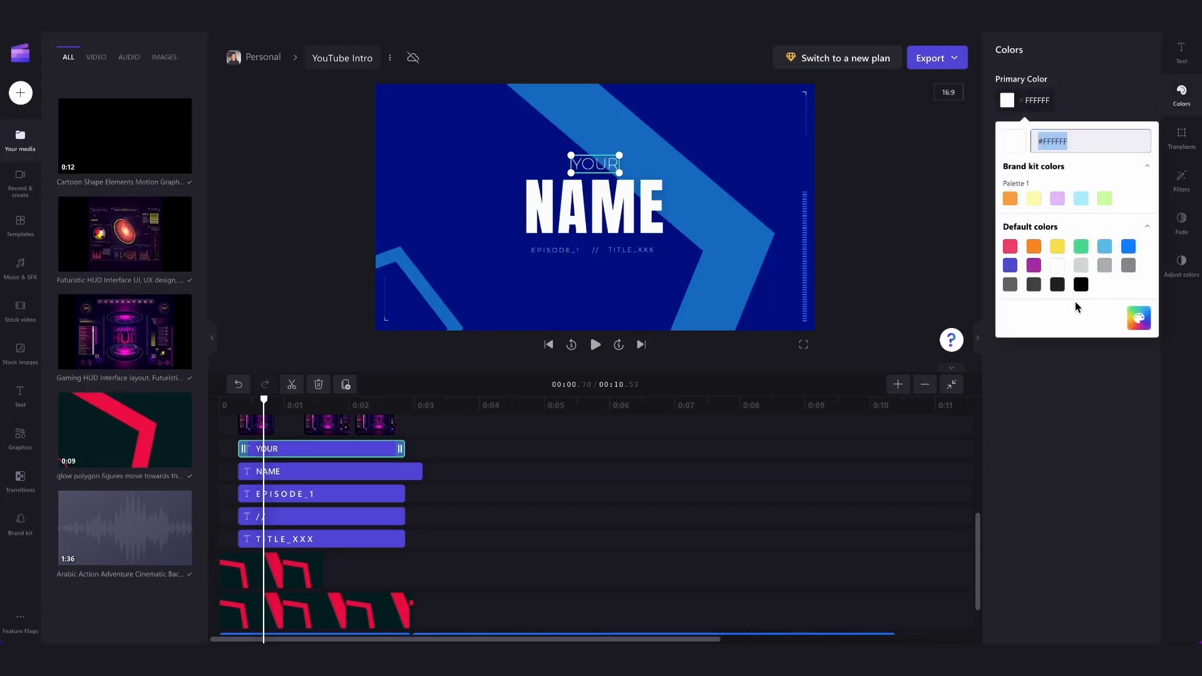
left_click(1137, 319)
left_click(1051, 143)
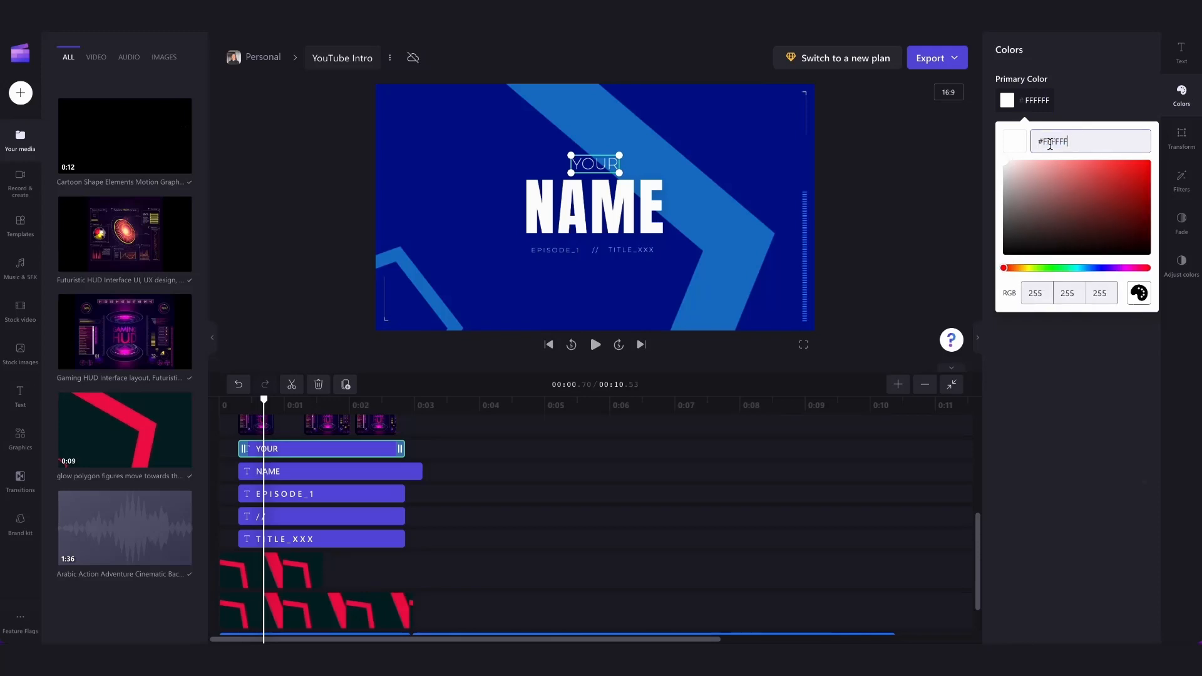
left_click(1106, 103)
left_click(1007, 152)
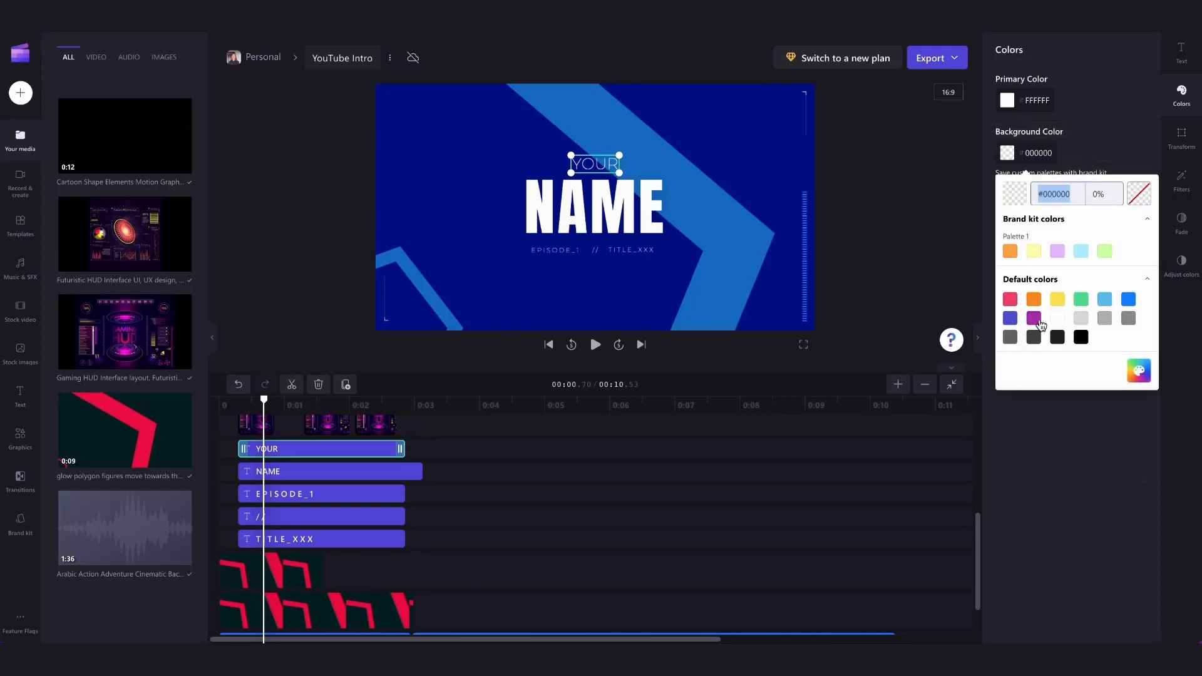
left_click(1034, 251)
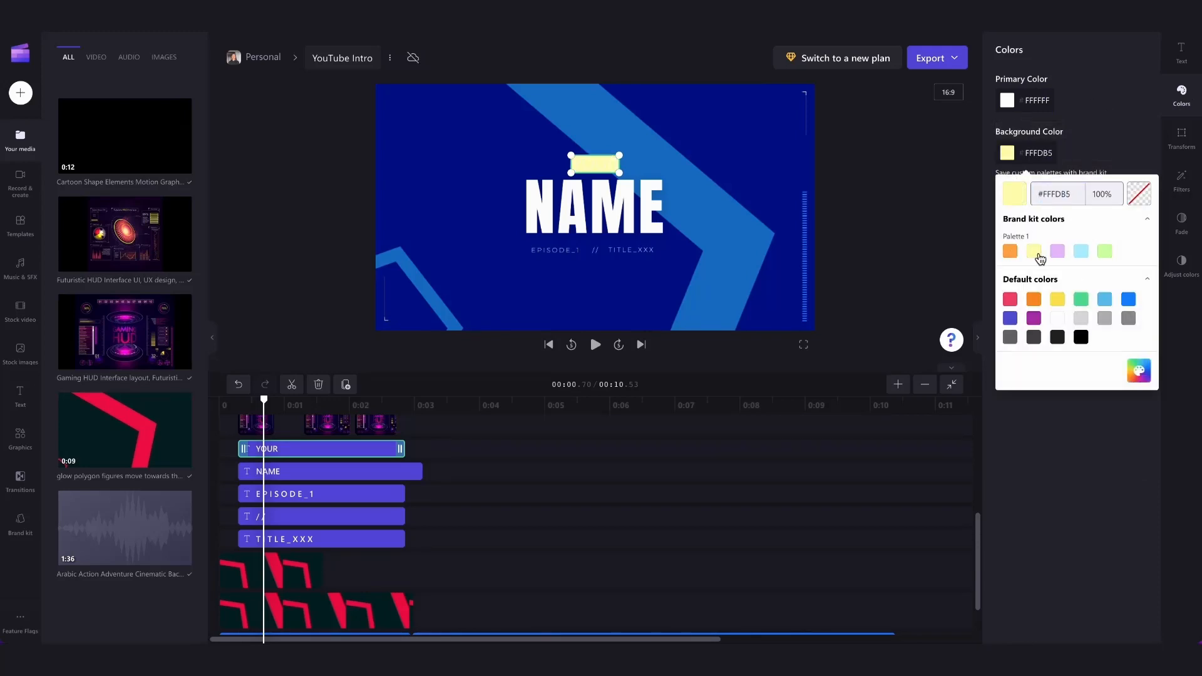
left_click(1150, 141)
Try the top-center position for the YOUR title, move it back just above NAME, and check the available filters.
left_click(1182, 137)
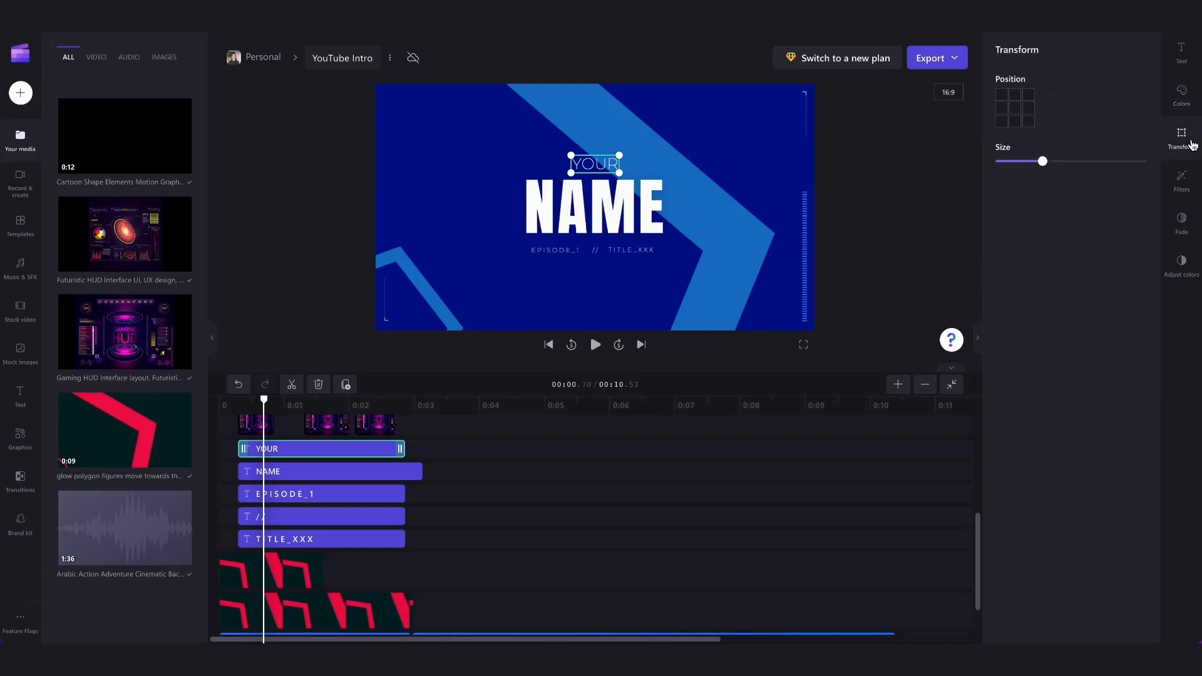
left_click(1015, 95)
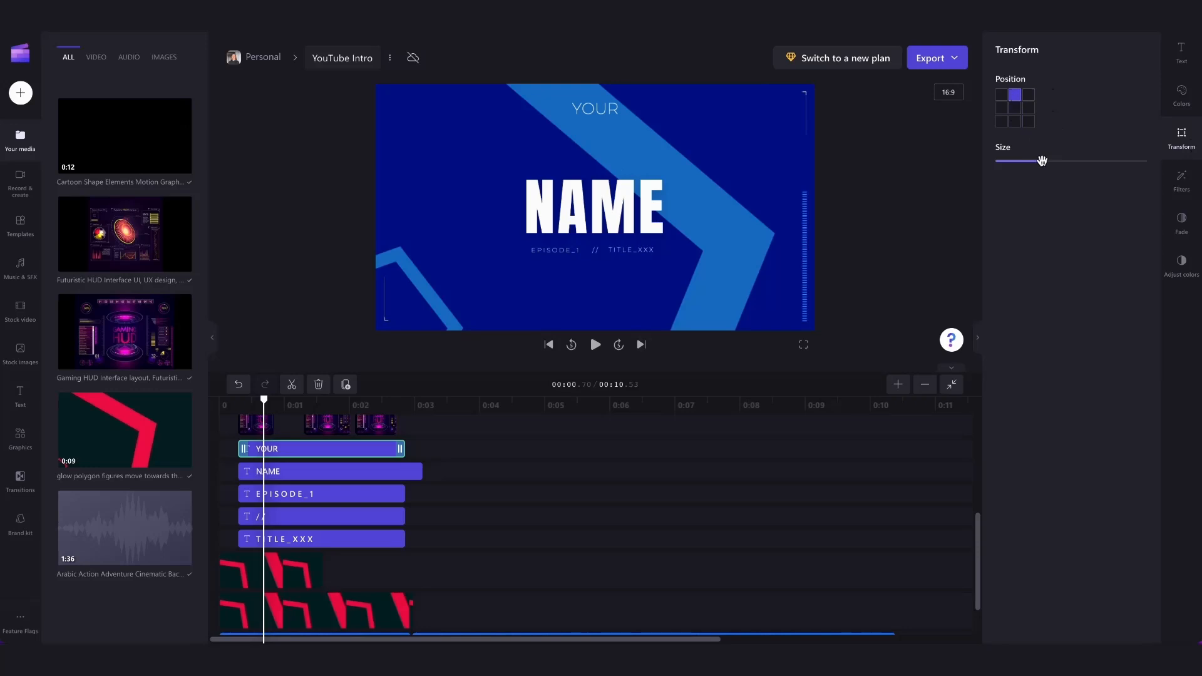
mouse_move(1042, 161)
left_mouse_down()
mouse_move(1100, 161)
mouse_move(1044, 161)
left_mouse_up()
left_click(595, 110)
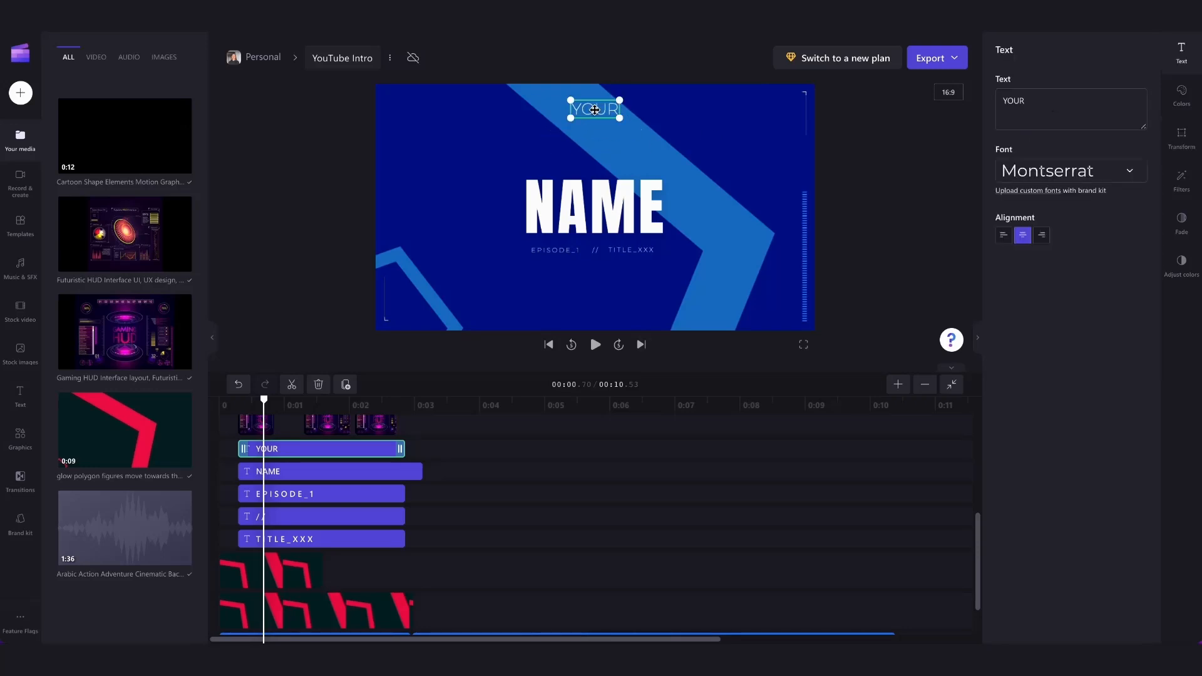
left_click_drag(595, 110, 600, 164)
left_click(1182, 182)
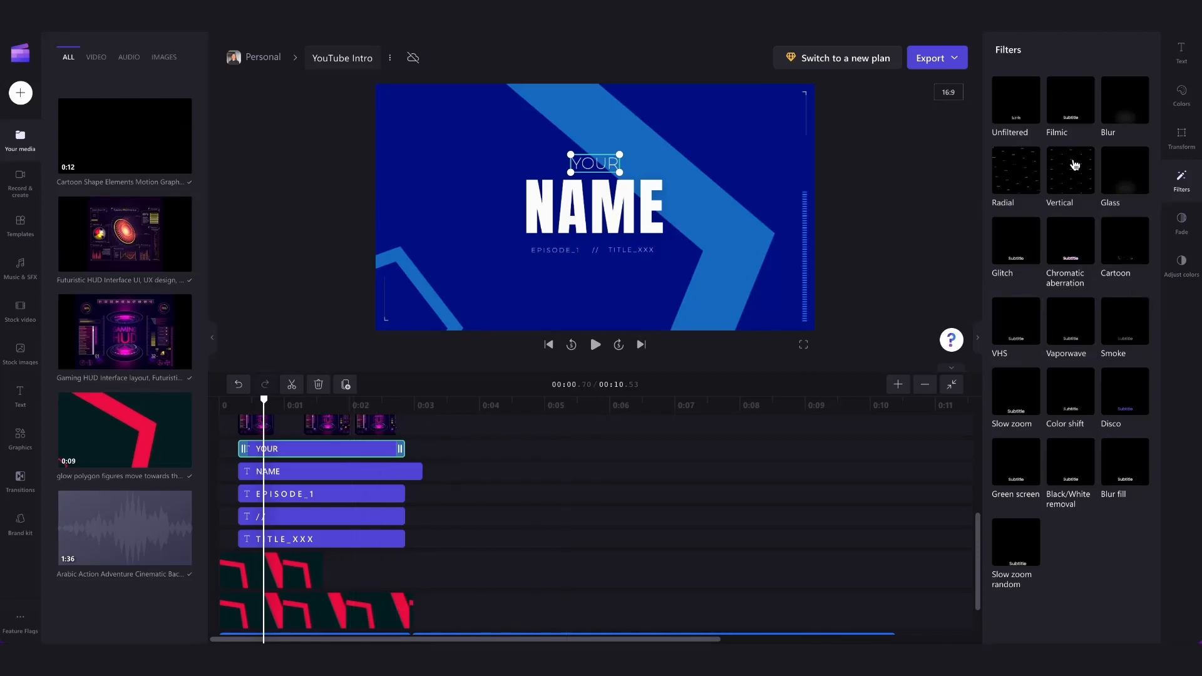
Replace the text of the YOUR title with the creator's first name.
left_click(1182, 64)
double_click(1013, 101)
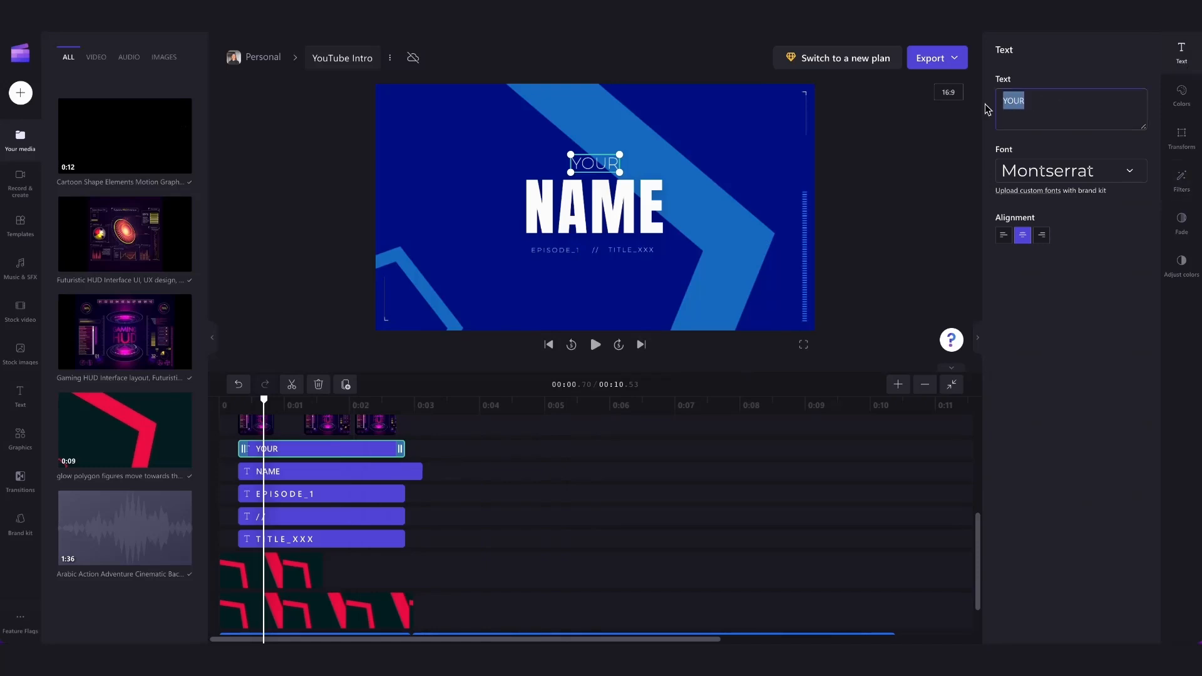
type("PAIGE")
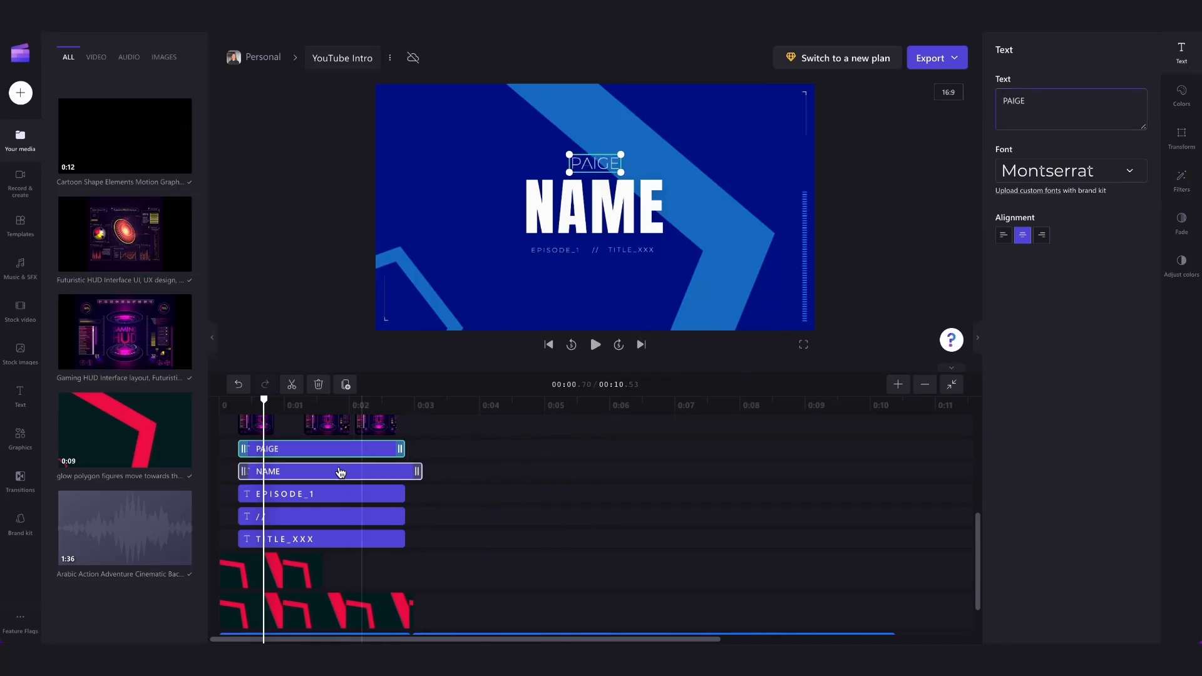
Change the text of the large NAME title to CLIPCHAMP.
left_click(311, 476)
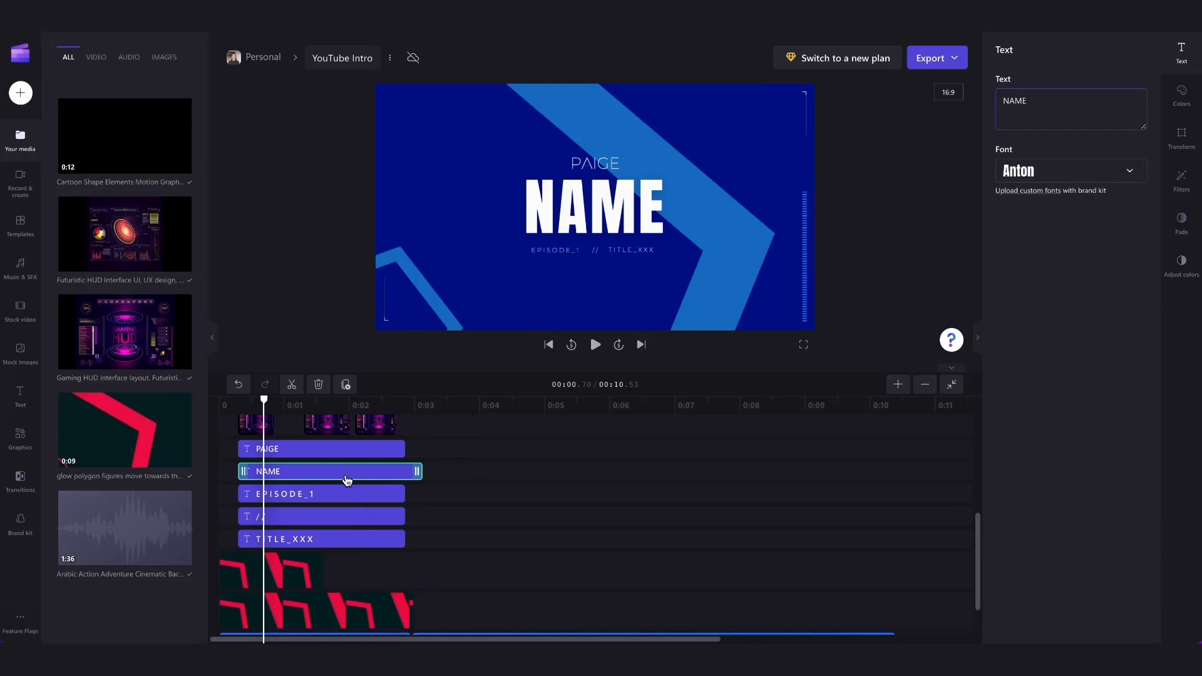
left_click_drag(1036, 104, 993, 108)
type("CLI")
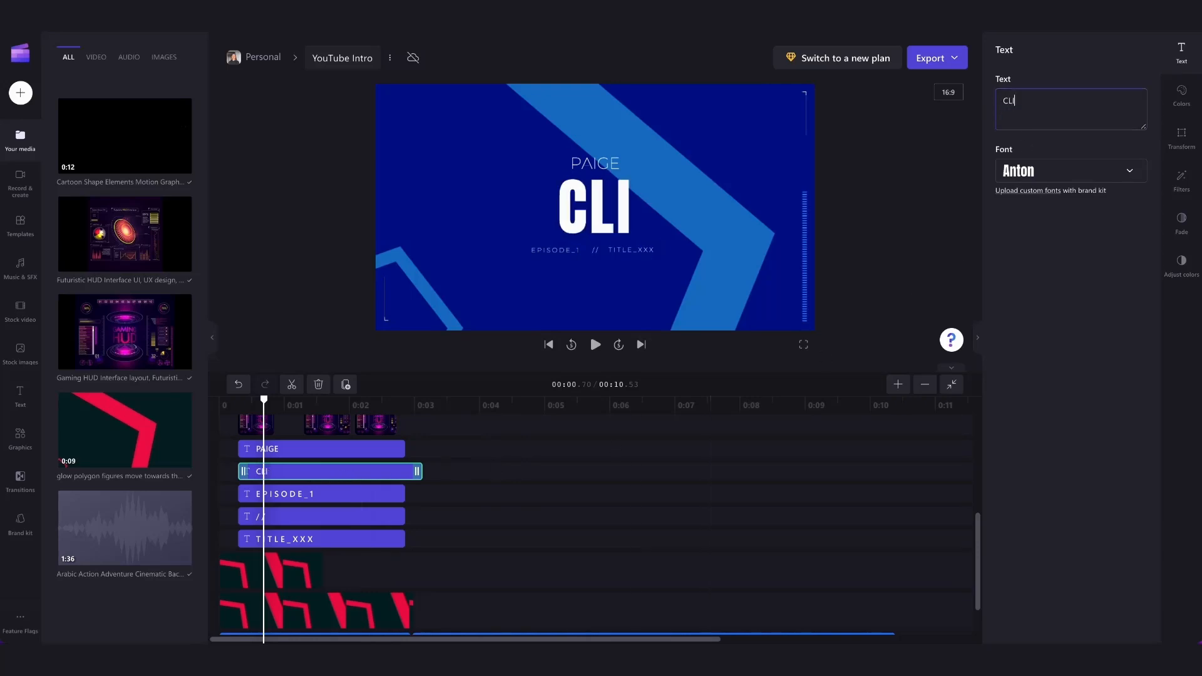
type("PCHAMP")
Replace the TITLE_XXX text beside the episode label with YOUTUBE INTRO.
left_click(344, 495)
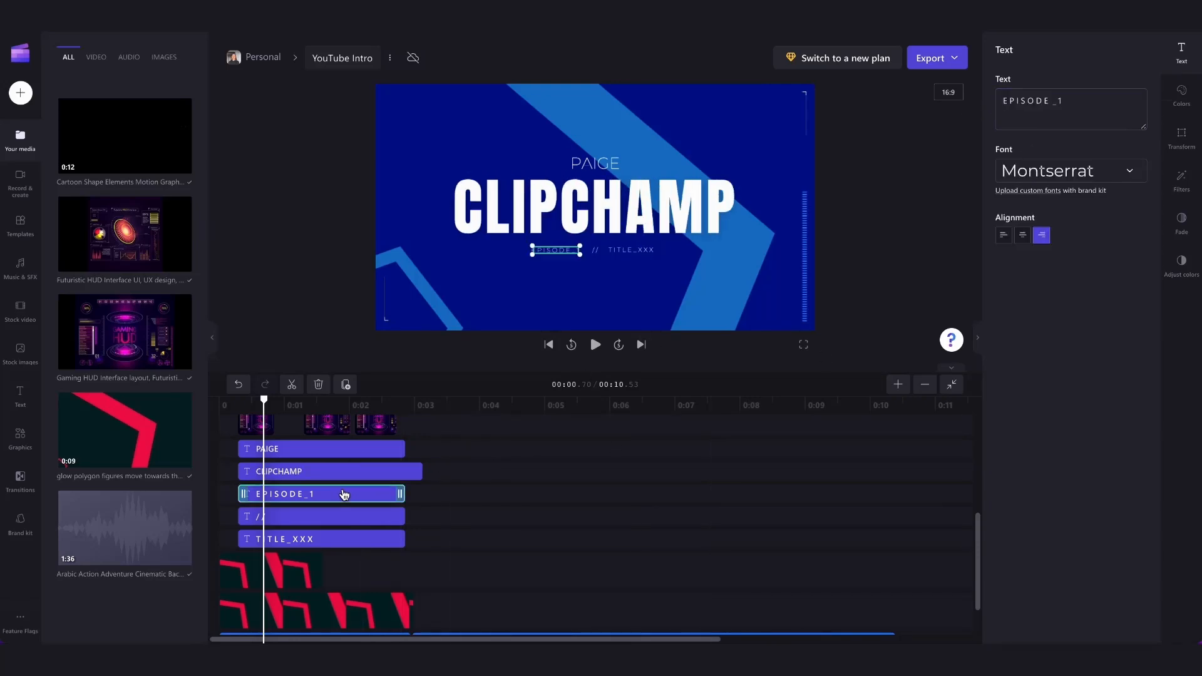
left_click(326, 517)
left_click(323, 538)
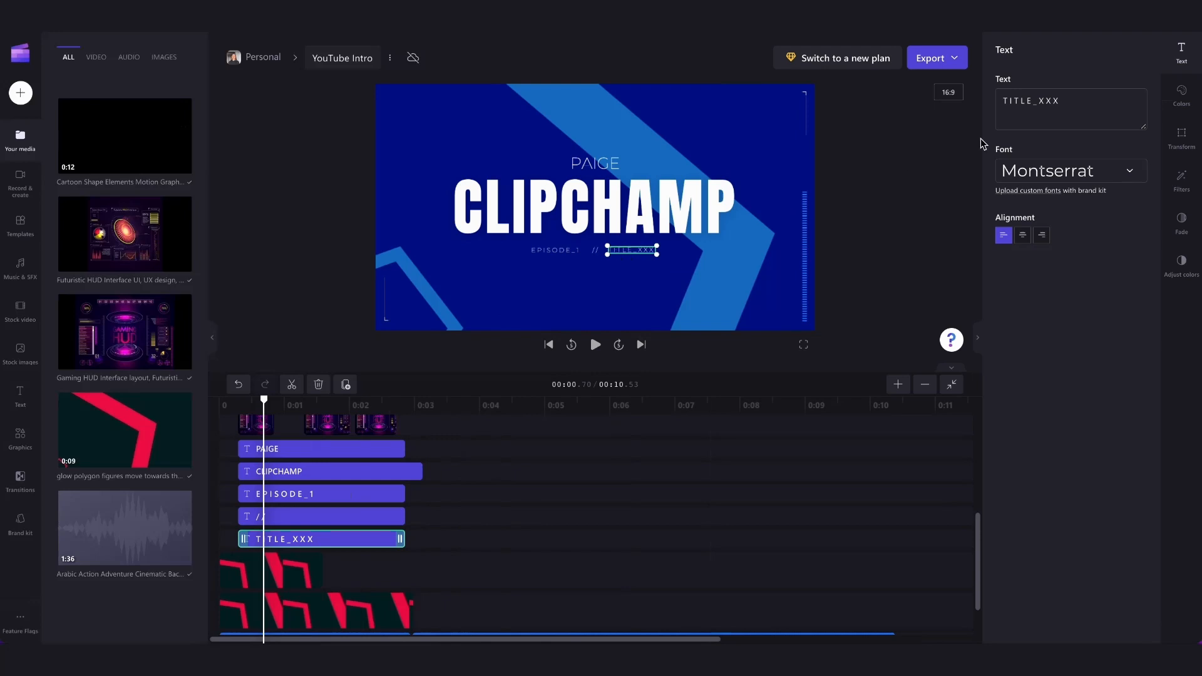
left_click_drag(1076, 100, 997, 102)
key("BackSpace")
type("YOUTUBE INTRO")
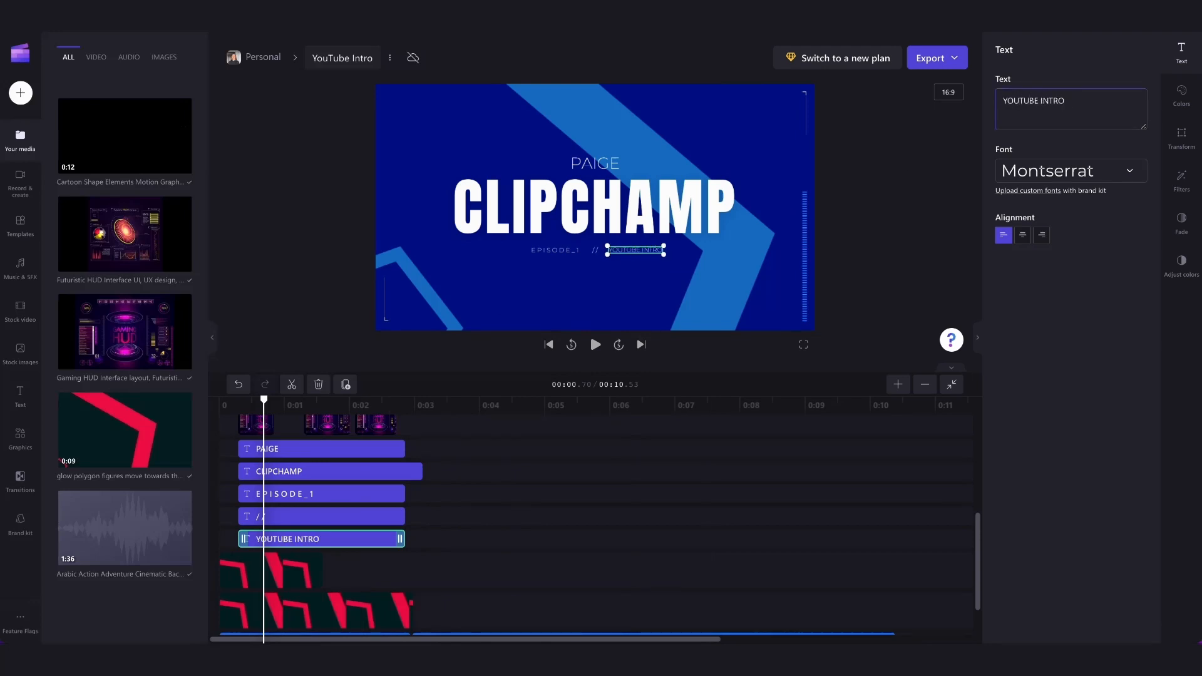
Play the edited intro from the beginning to review the new titles.
left_click(548, 345)
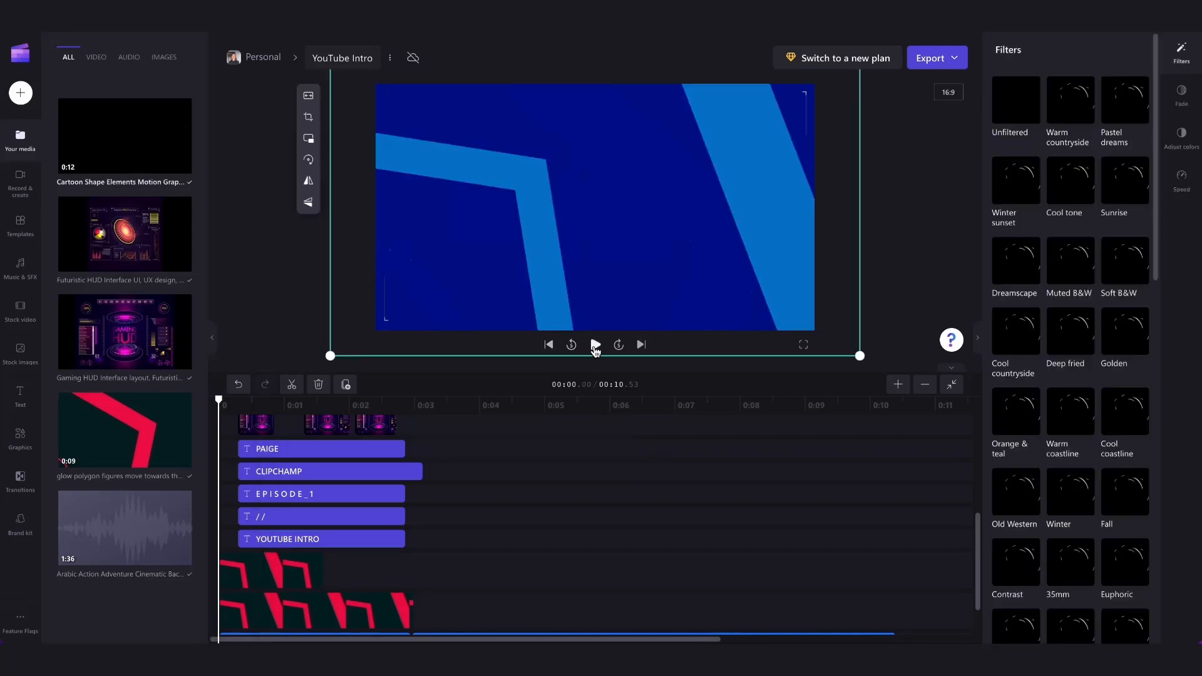
left_click(595, 345)
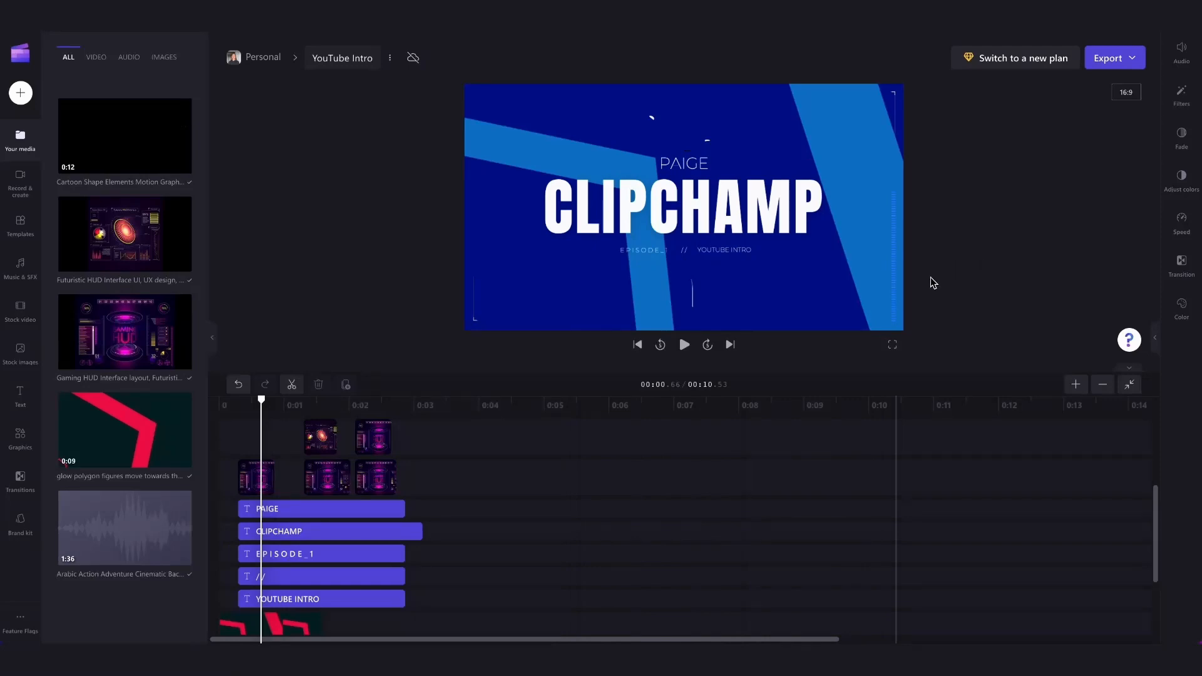
Select the lower glowing polygon background clip on the timeline and open its filters.
scroll(473, 508, "down", 3)
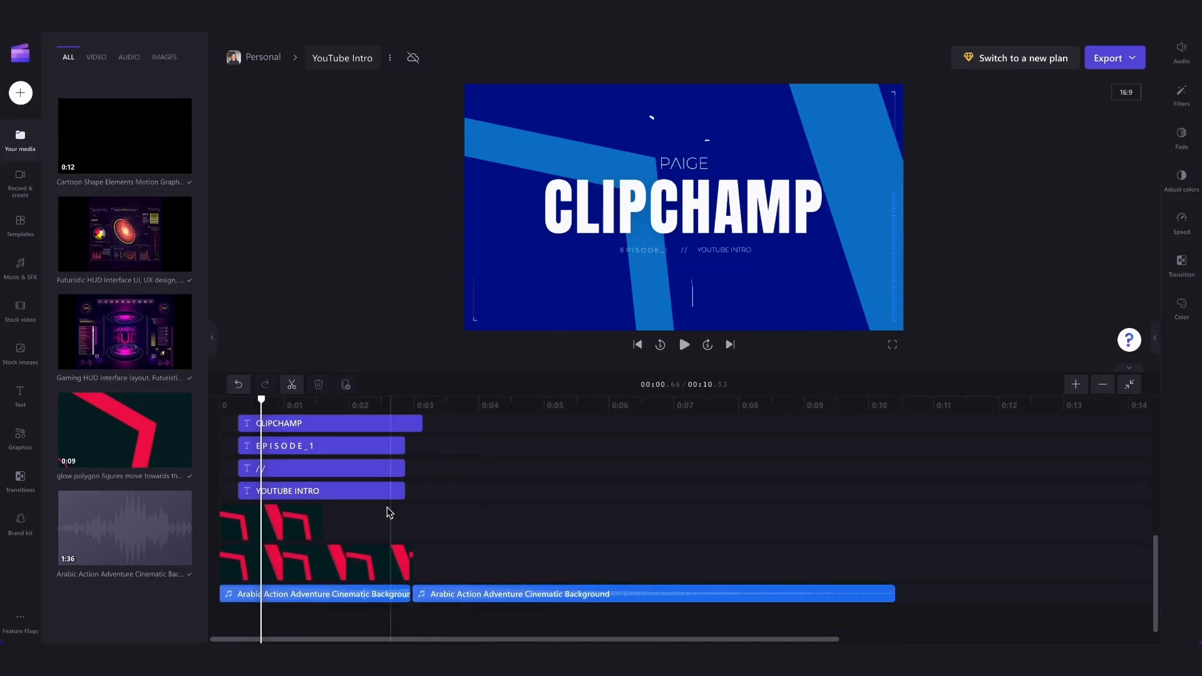
left_click(328, 576)
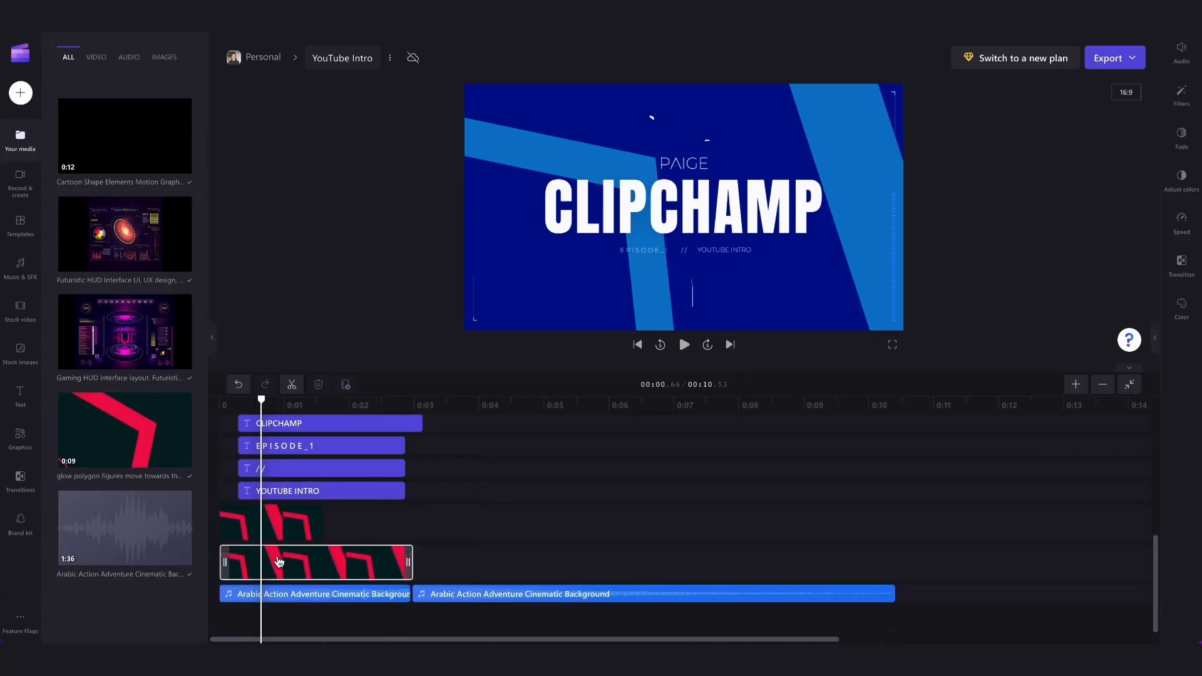
left_click(335, 567)
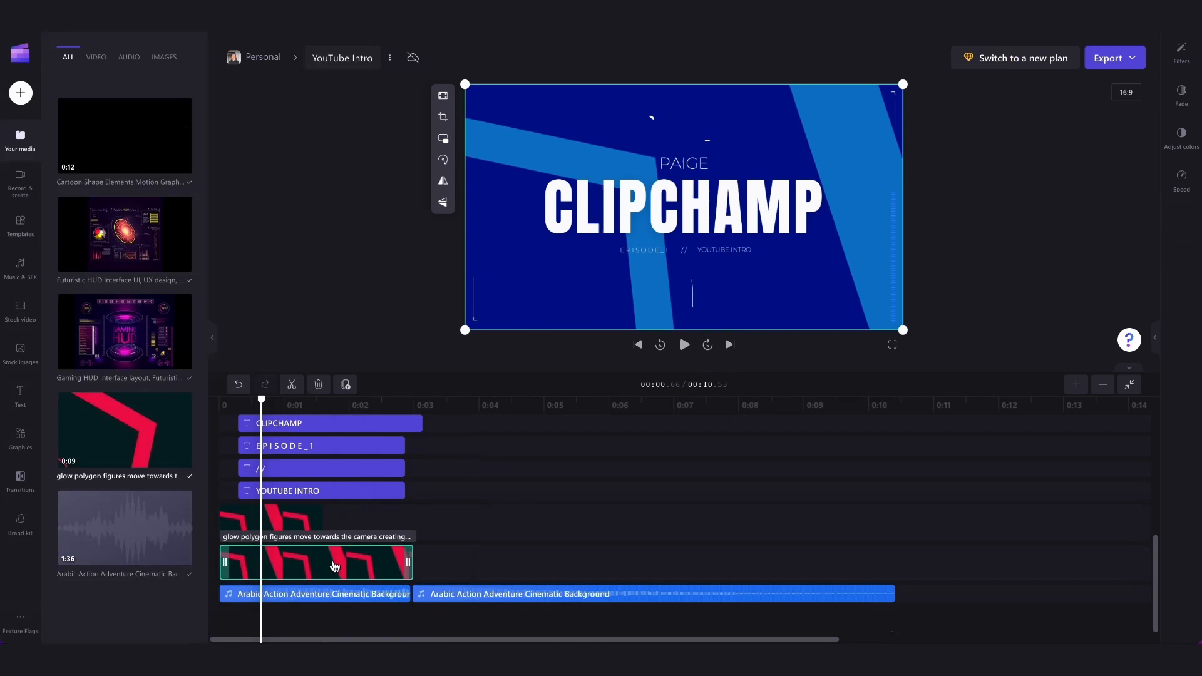
left_click(1159, 339)
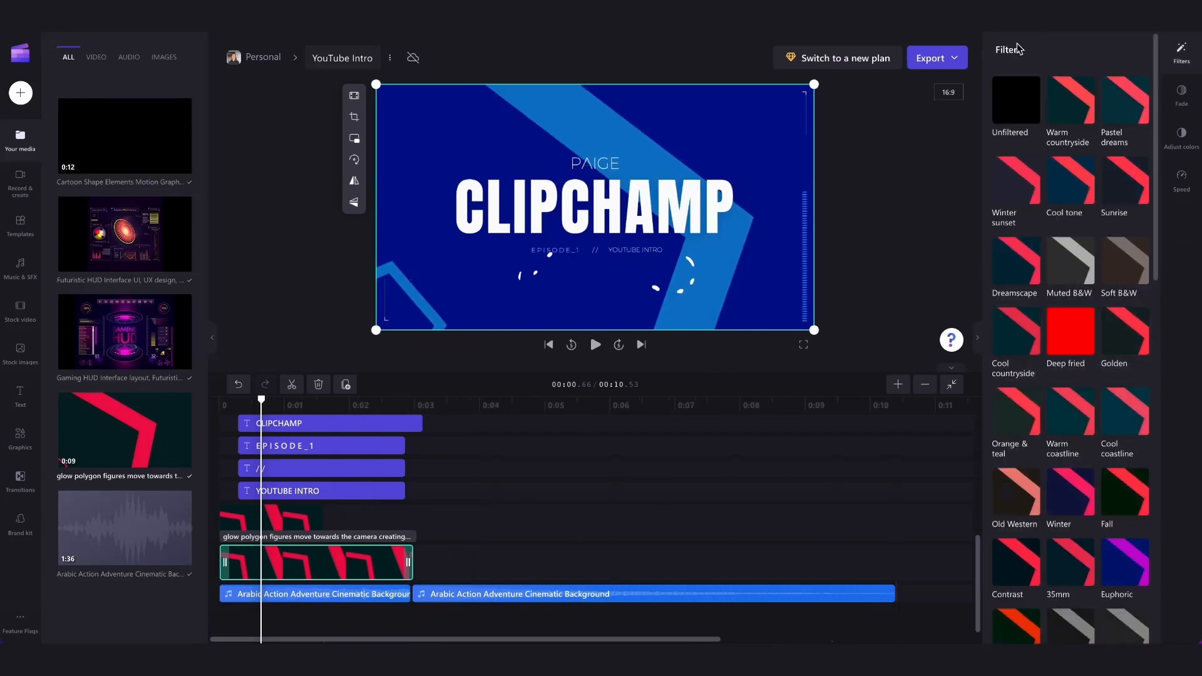
Apply the Glitch filter to the polygon background clip and play the preview.
scroll(1074, 338, "down", 2)
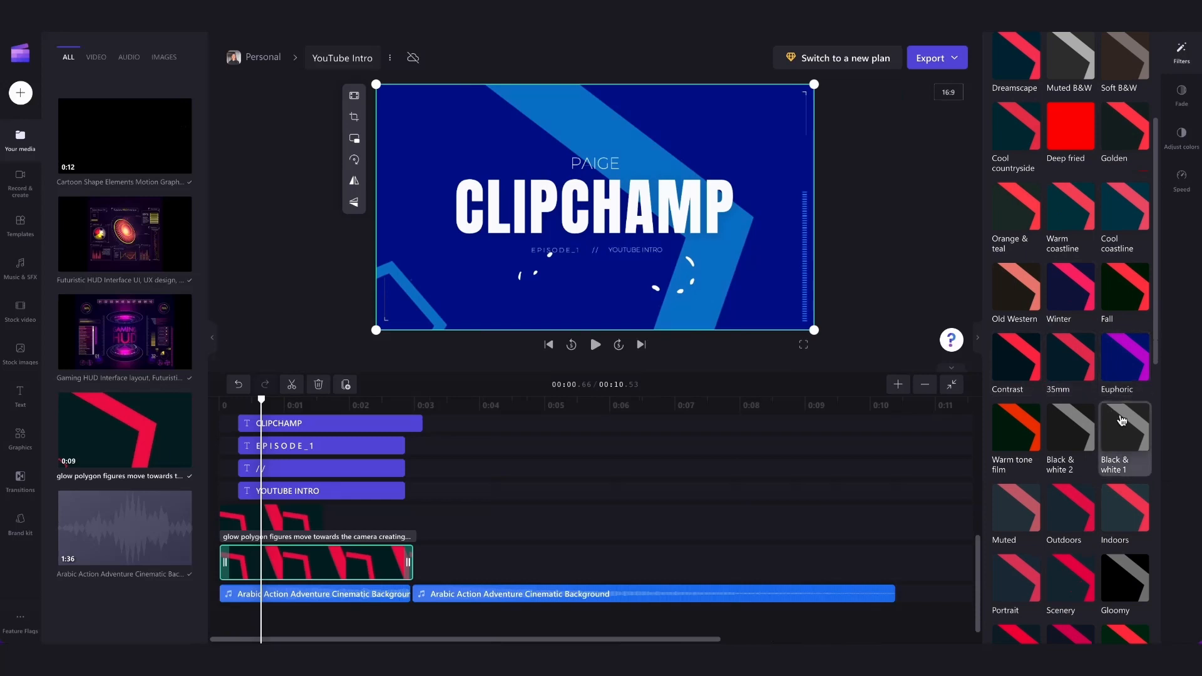
scroll(1122, 421, "down", 3)
scroll(1122, 421, "down", 4)
left_click(1122, 415)
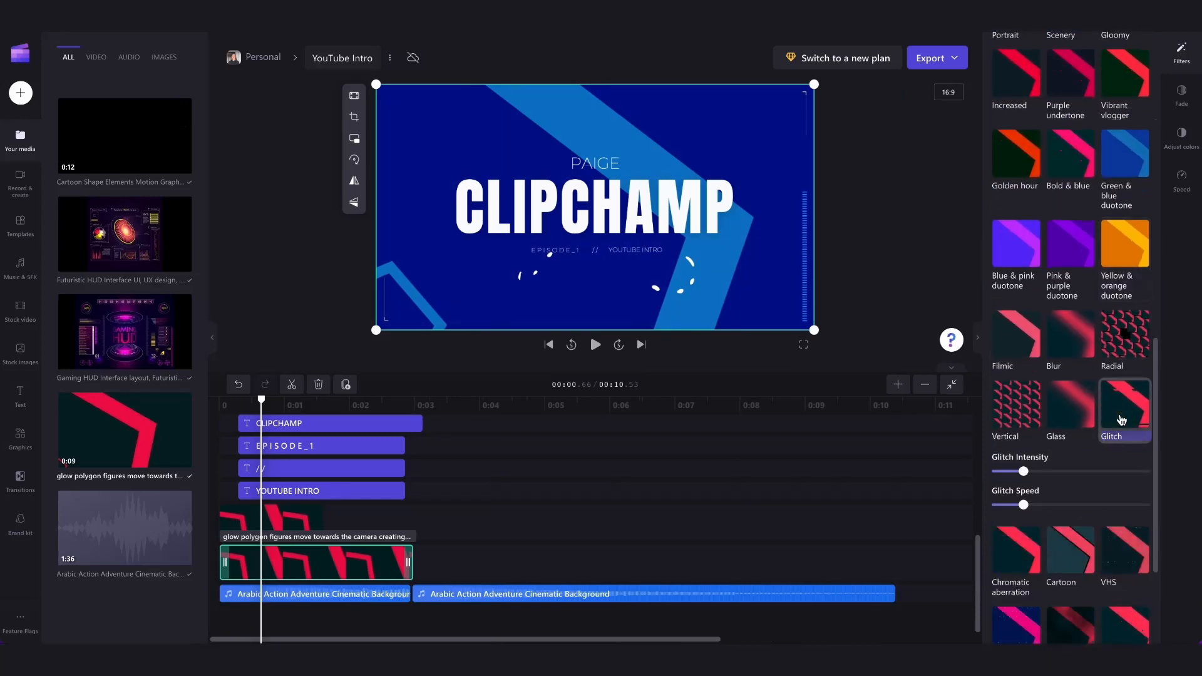
left_click(595, 345)
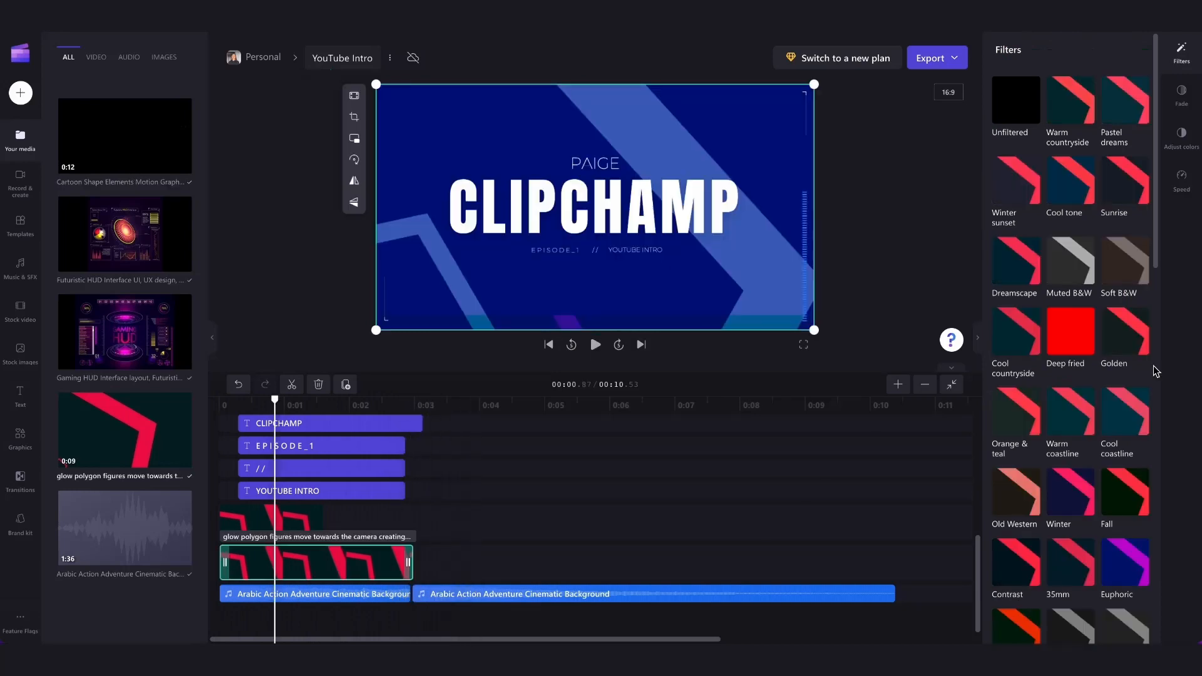
Apply the Glass filter to the polygon background clip and play the intro to check it.
scroll(1155, 371, "down", 7)
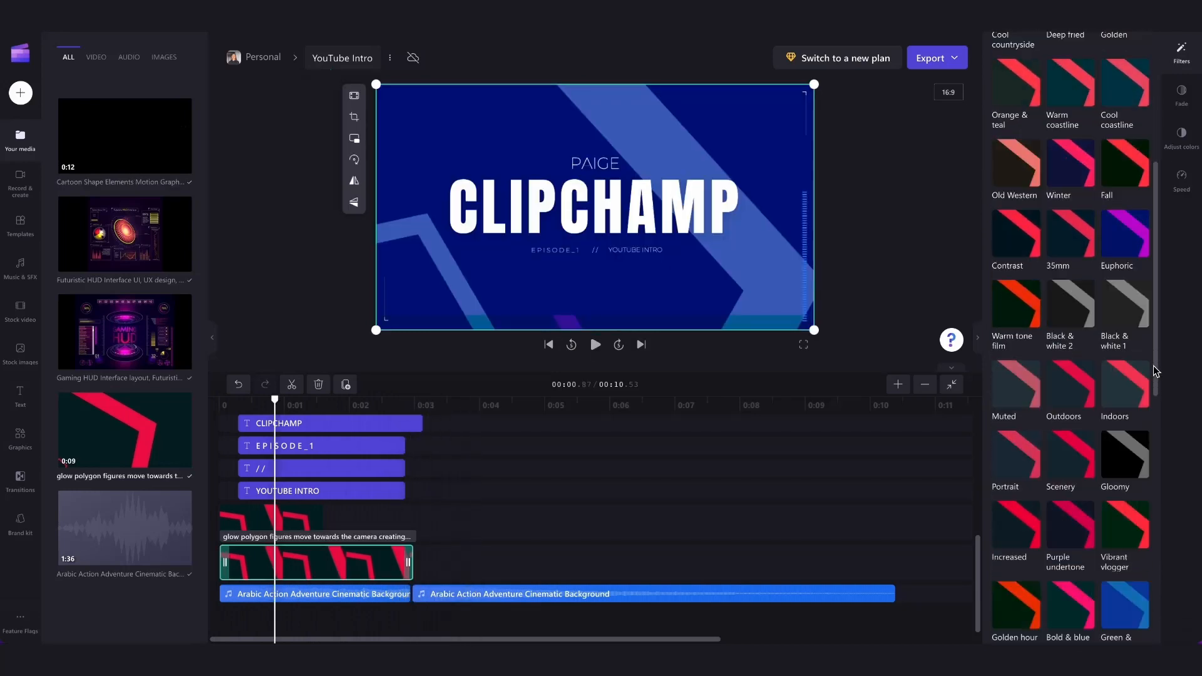
left_click(1072, 446)
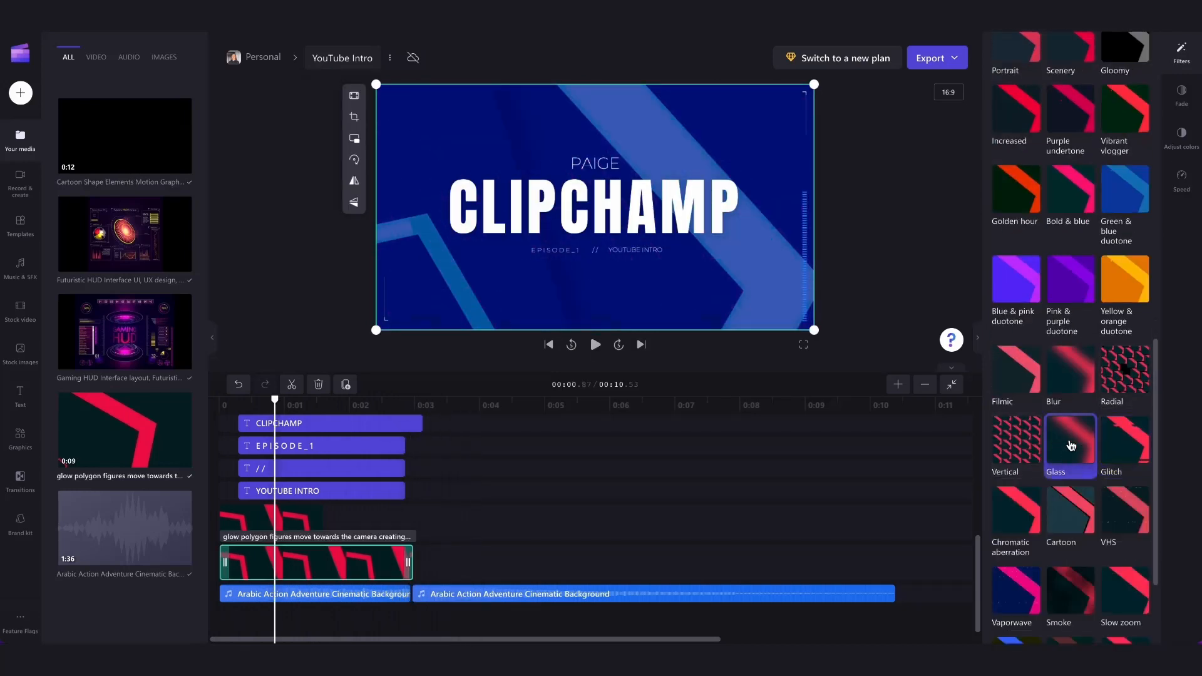
key("space")
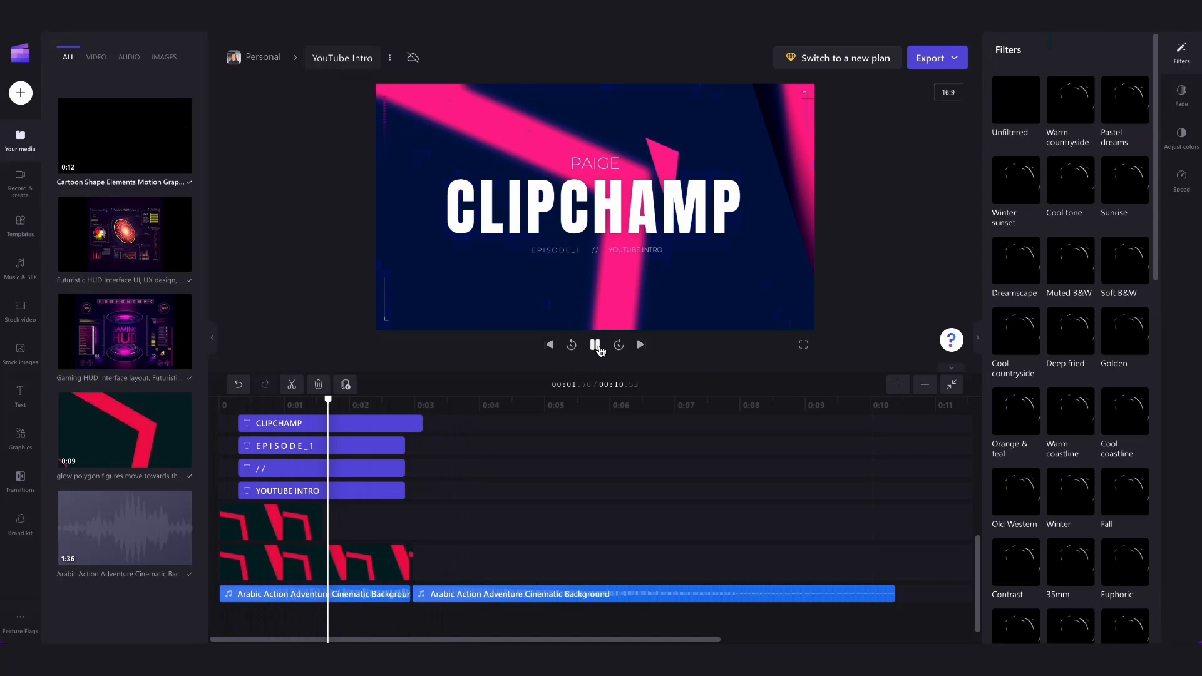
left_click(595, 344)
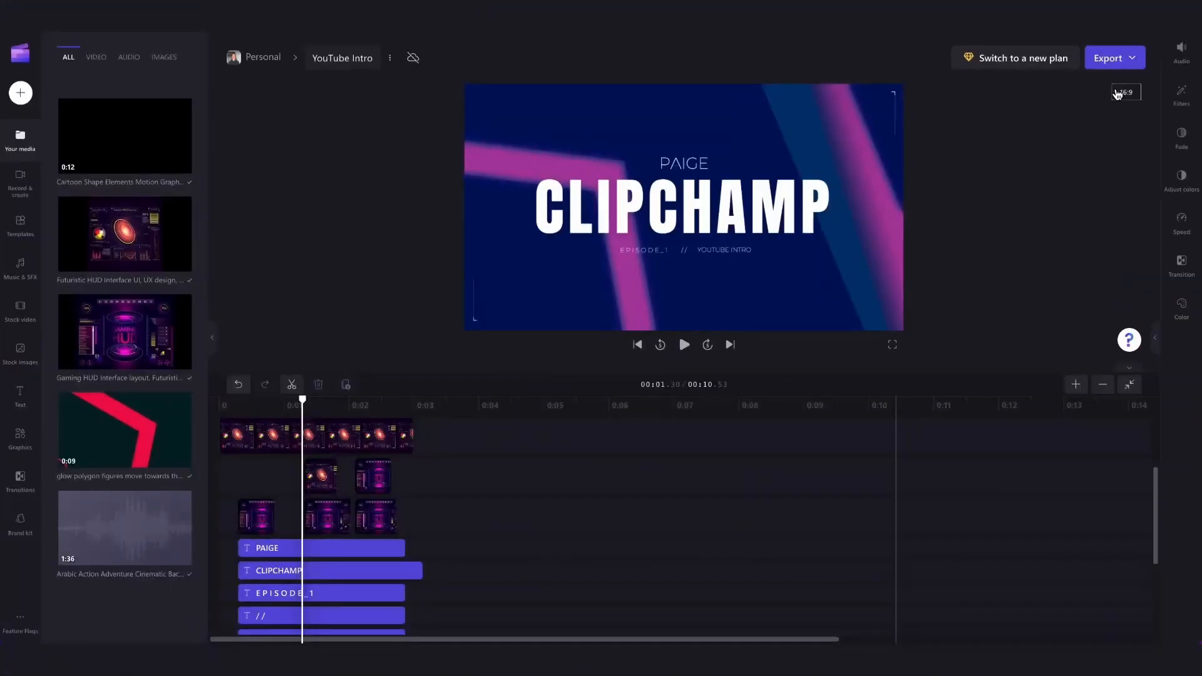
Export the intro video in 1080p quality.
left_click(1113, 59)
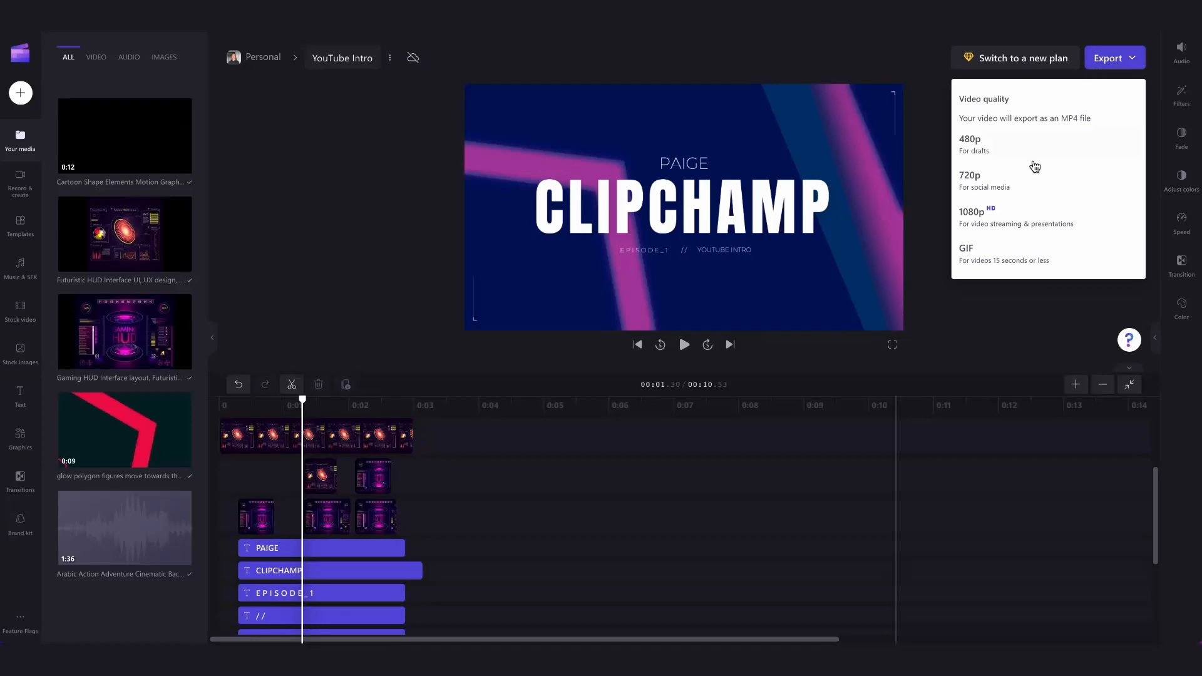
left_click(1052, 228)
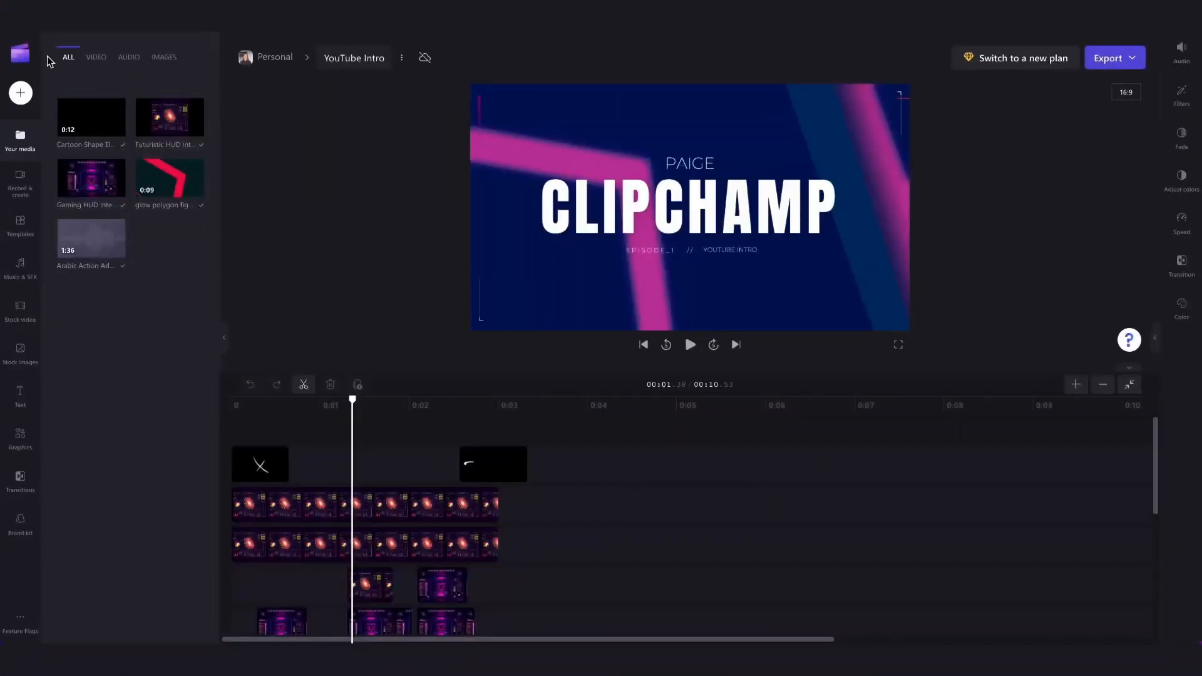
Start a new video project and open the YouTube template category.
left_click(20, 53)
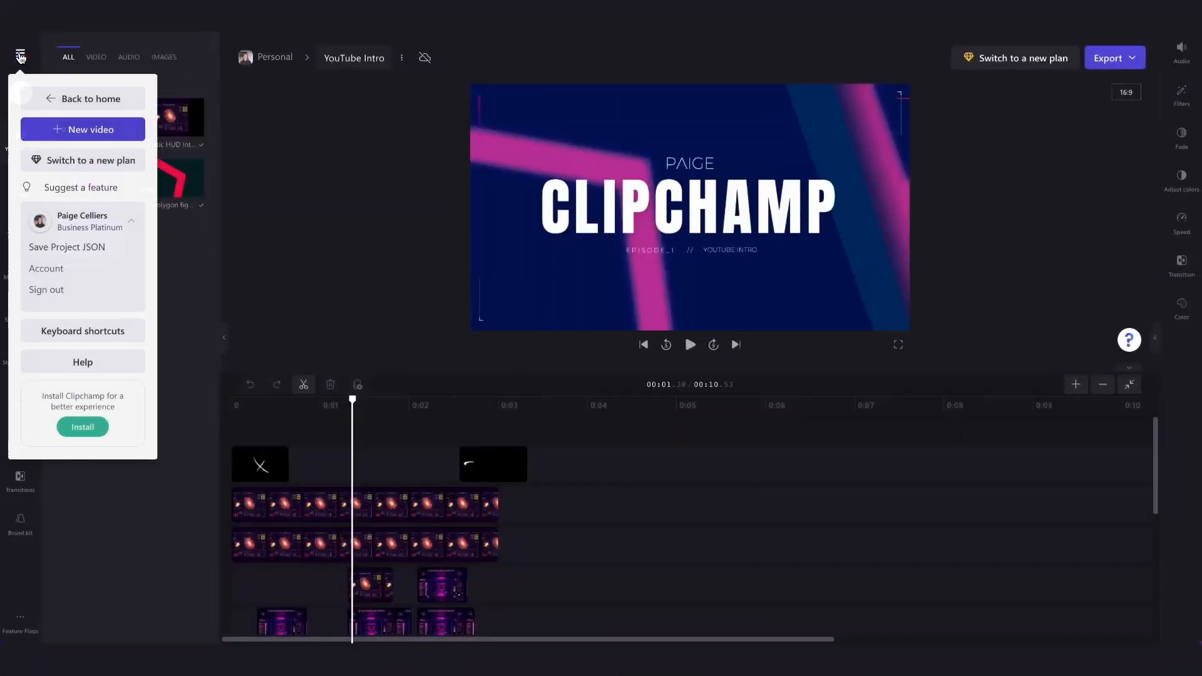
left_click(61, 130)
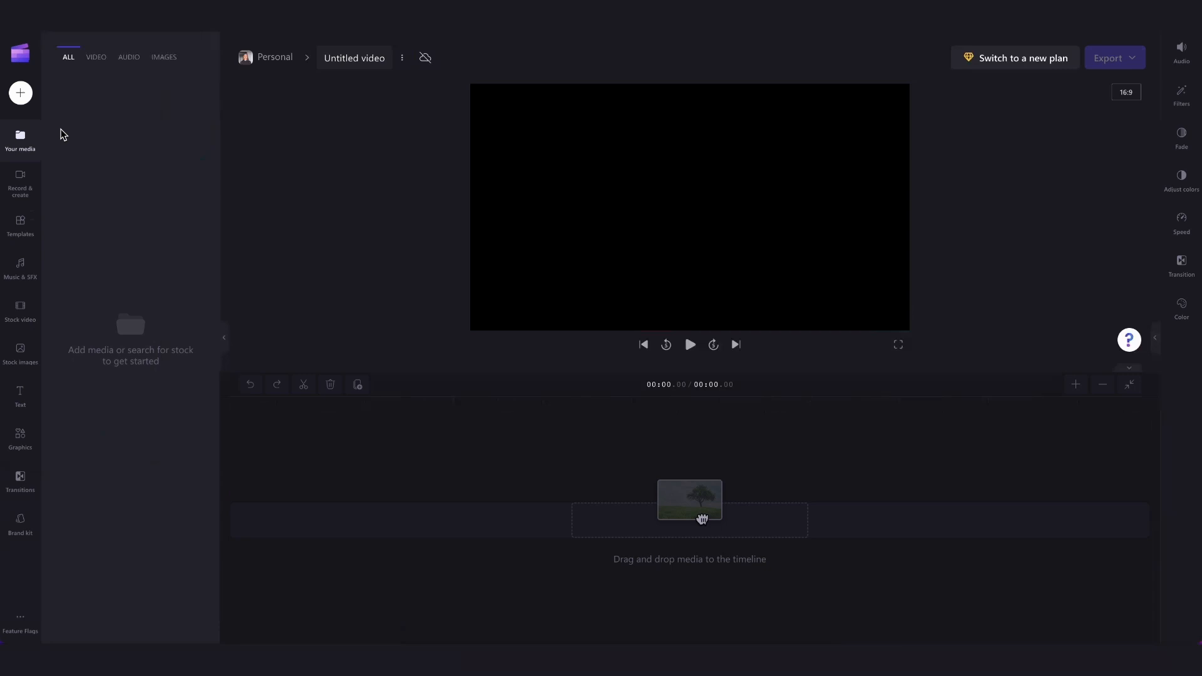
left_click(20, 225)
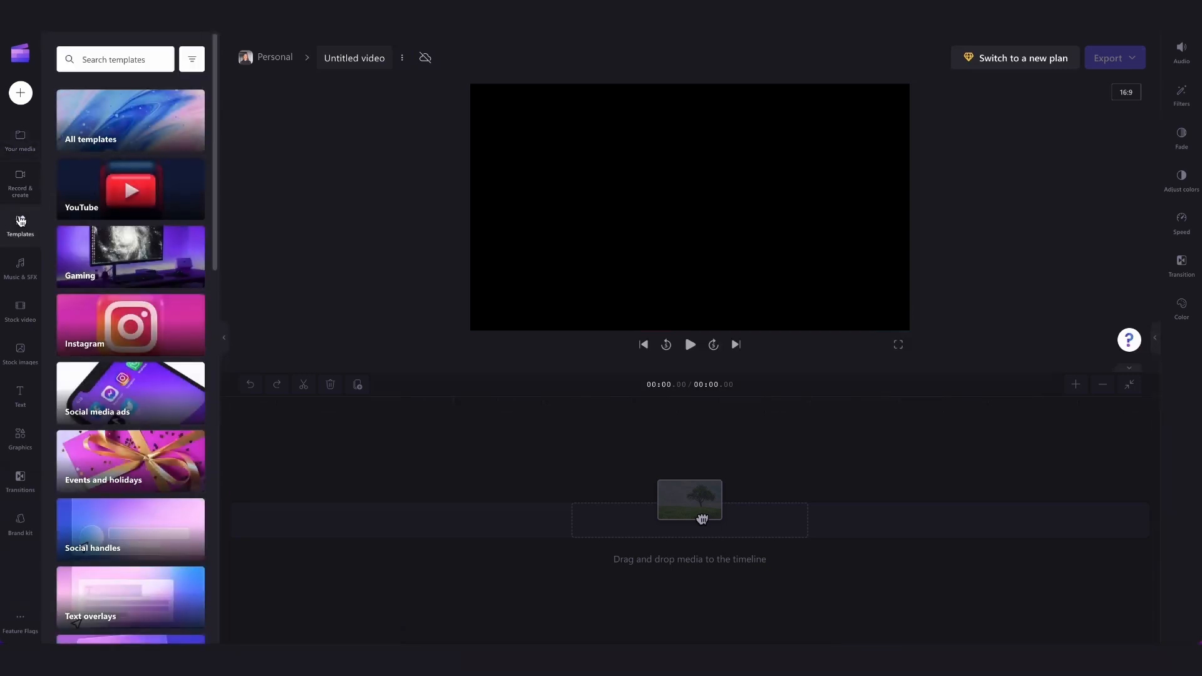
left_click(85, 199)
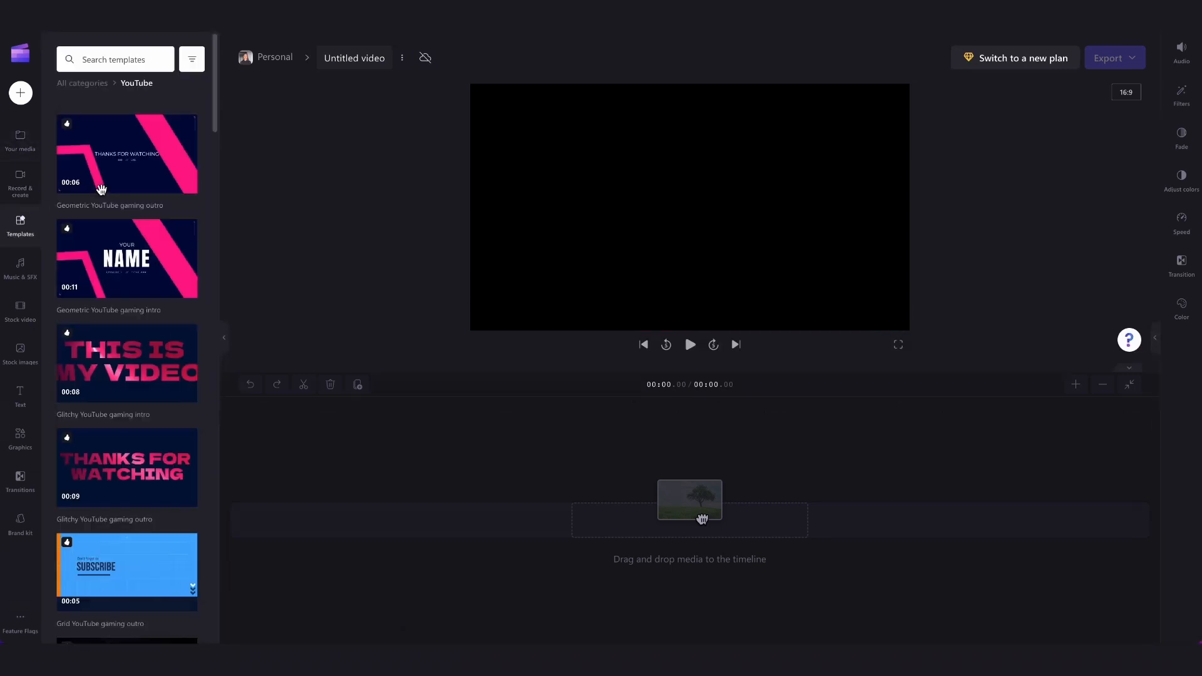
Add the Geometric YouTube gaming outro template to the timeline and play it.
mouse_move(102, 189)
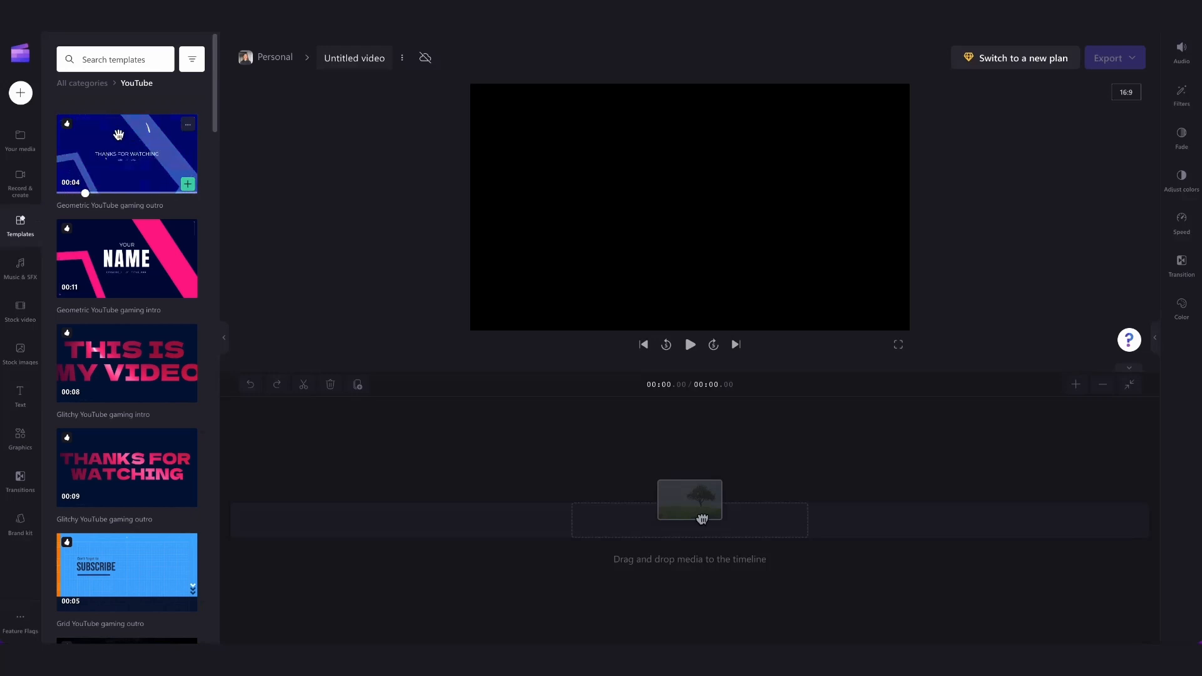
left_click(187, 183)
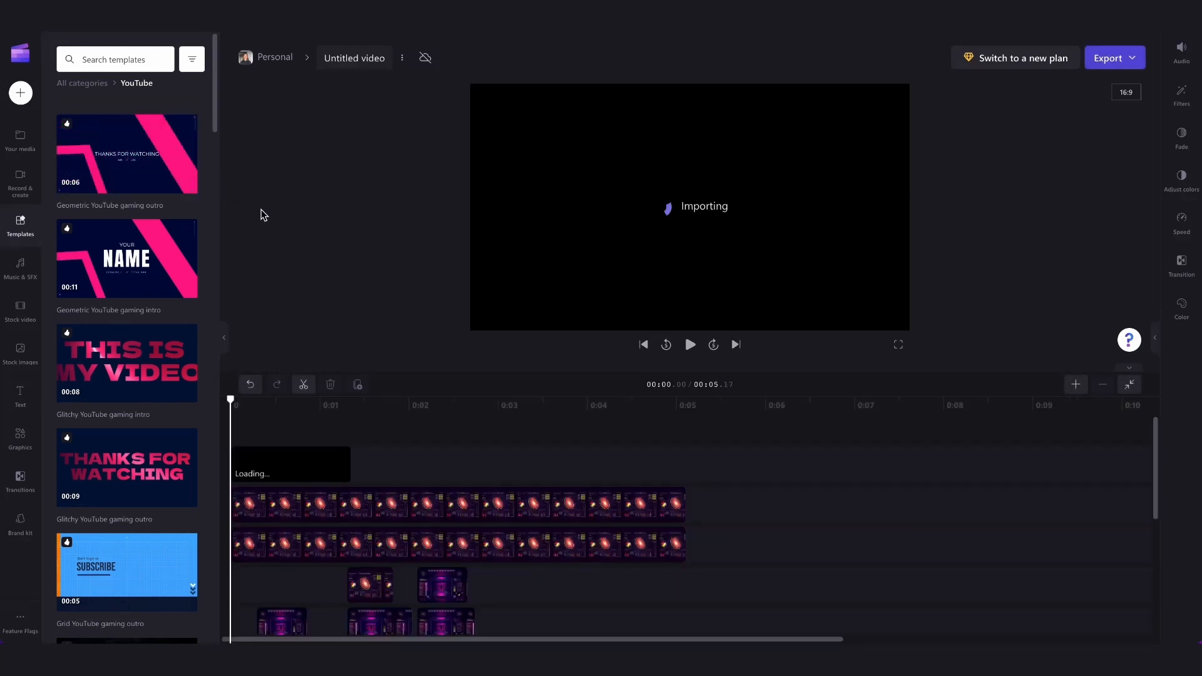
left_click(690, 345)
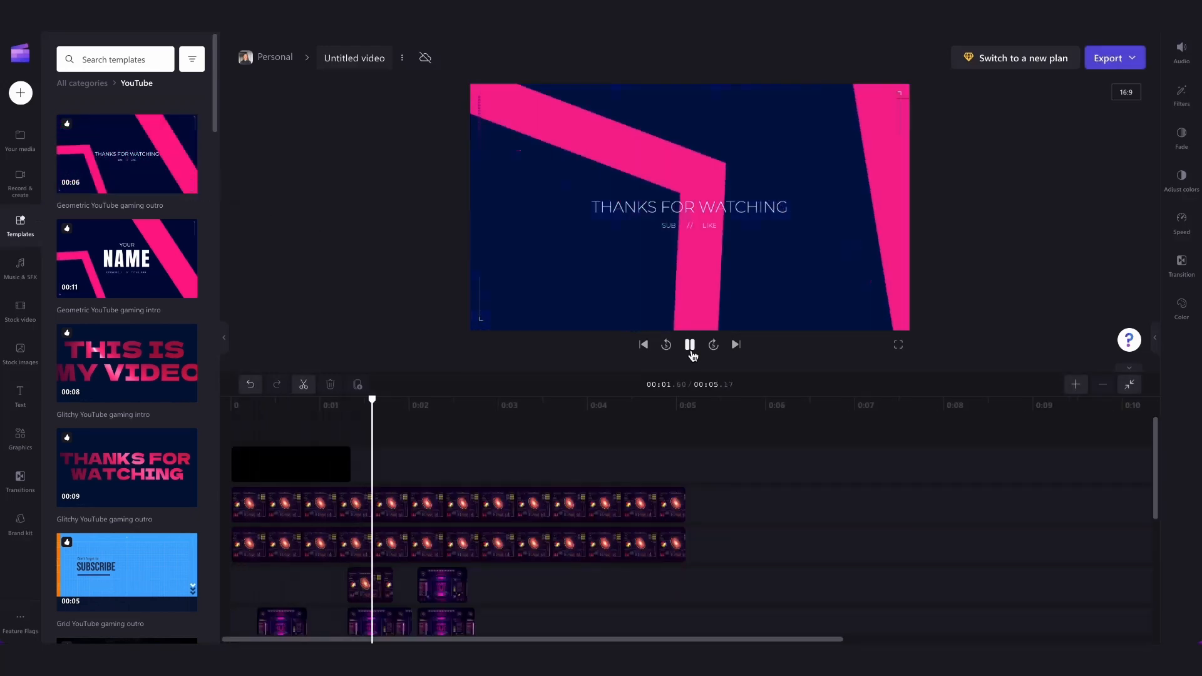